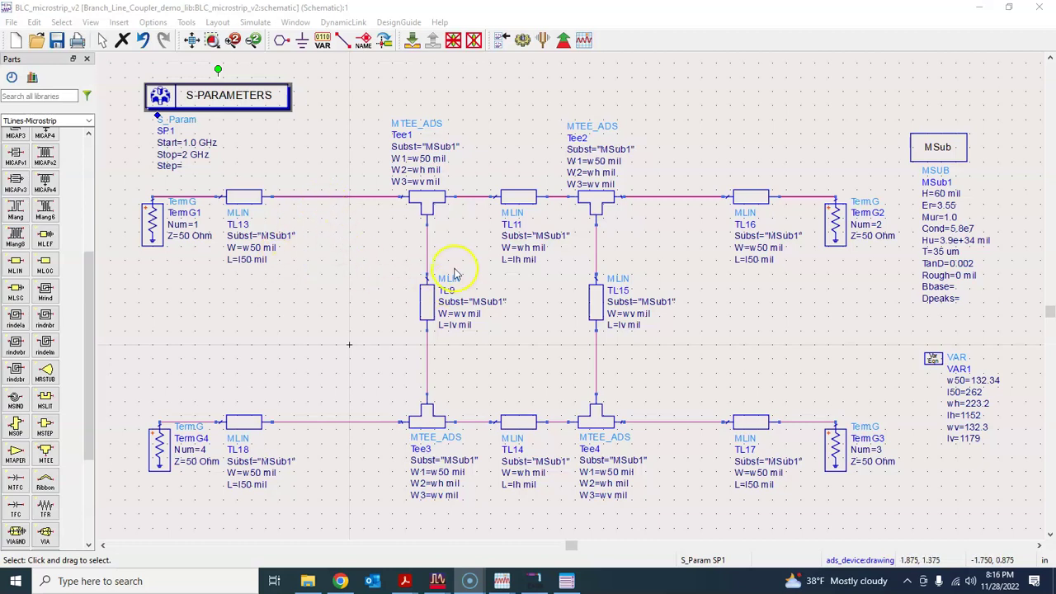
Review the BLC_microstrip_v2 simulation plots and return to the schematic.
mouse_move(503, 579)
left_click(565, 536)
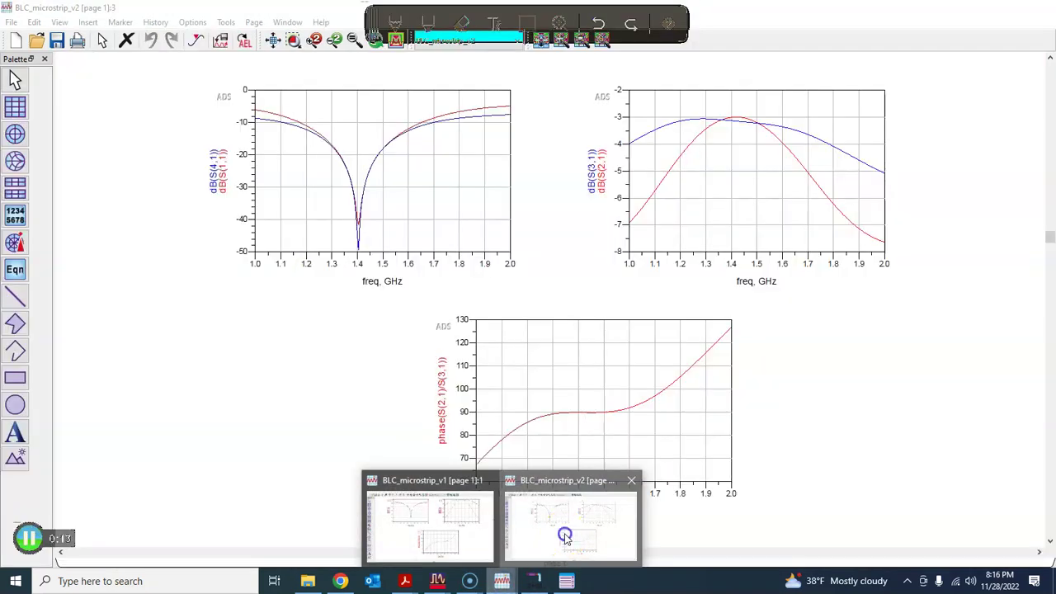
left_click(975, 8)
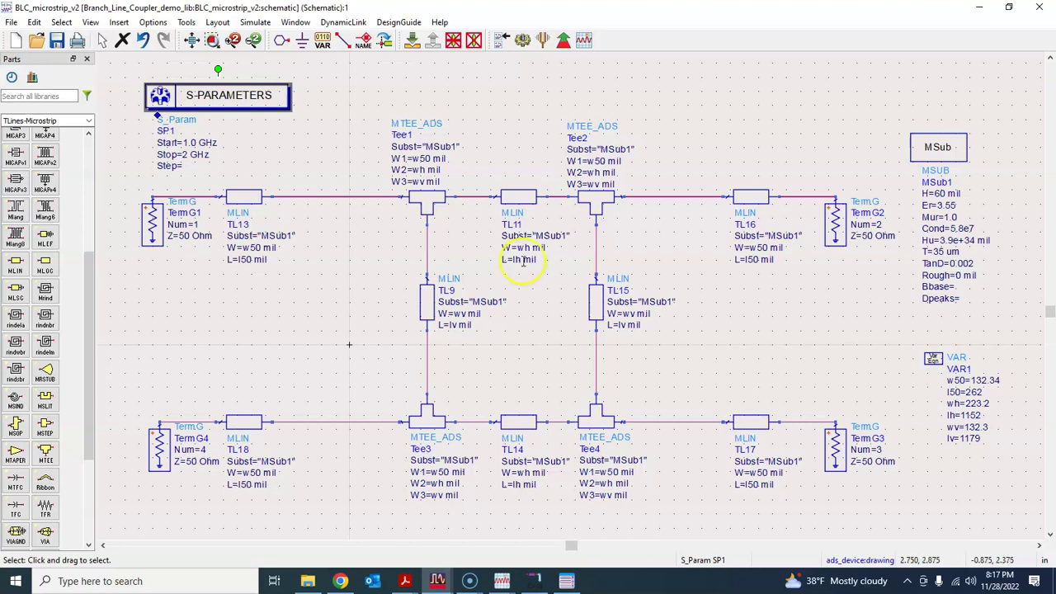
Save a copy of the schematic in Branch_Line_Coupler_demo_lib as cell BLC_microstrip_tune_v3.
left_click(12, 22)
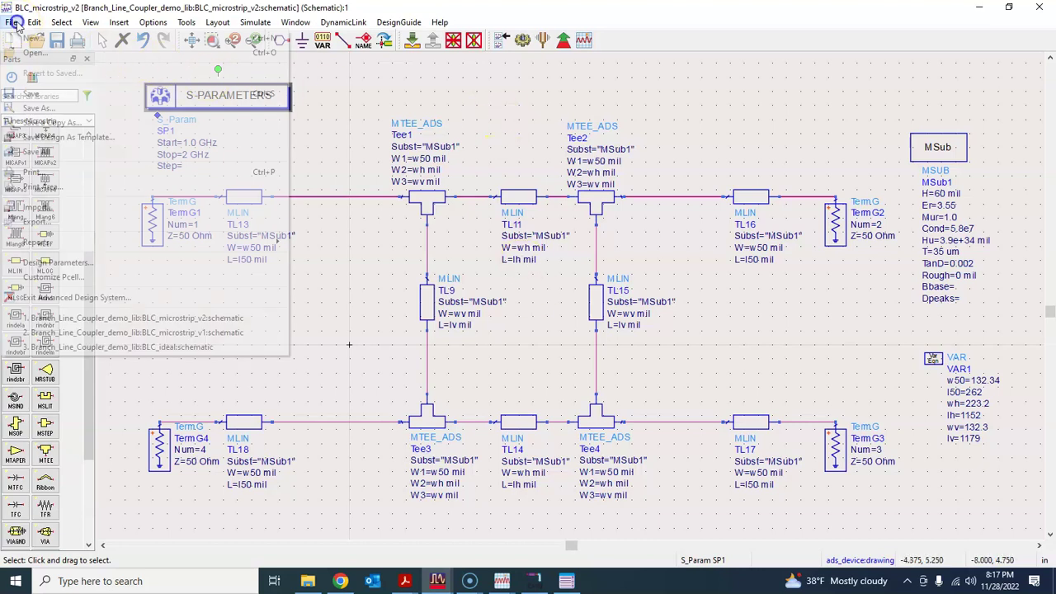
left_click(38, 108)
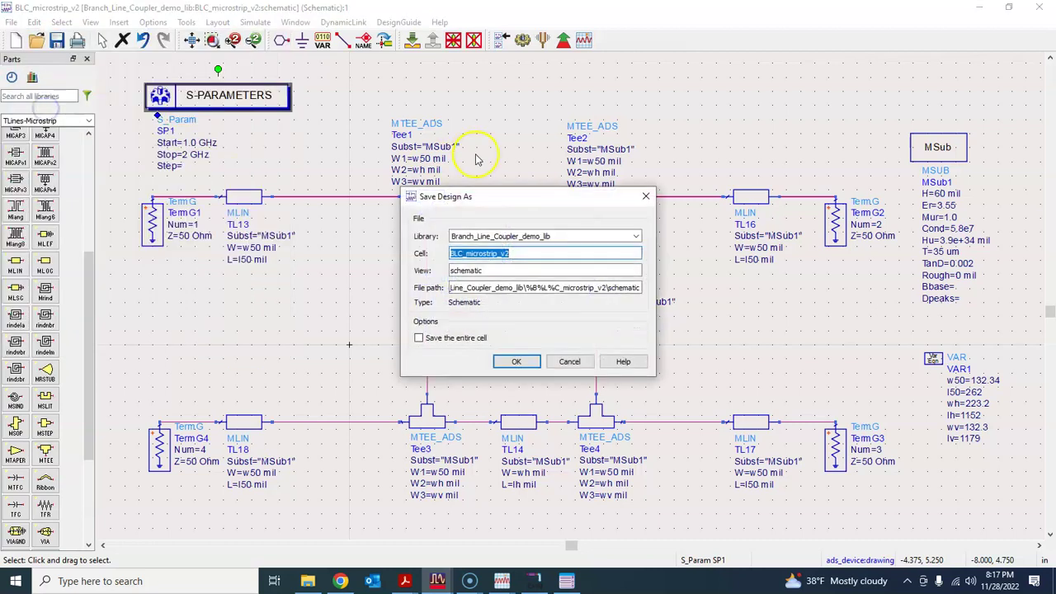
left_click(514, 253)
key("BackSpace")
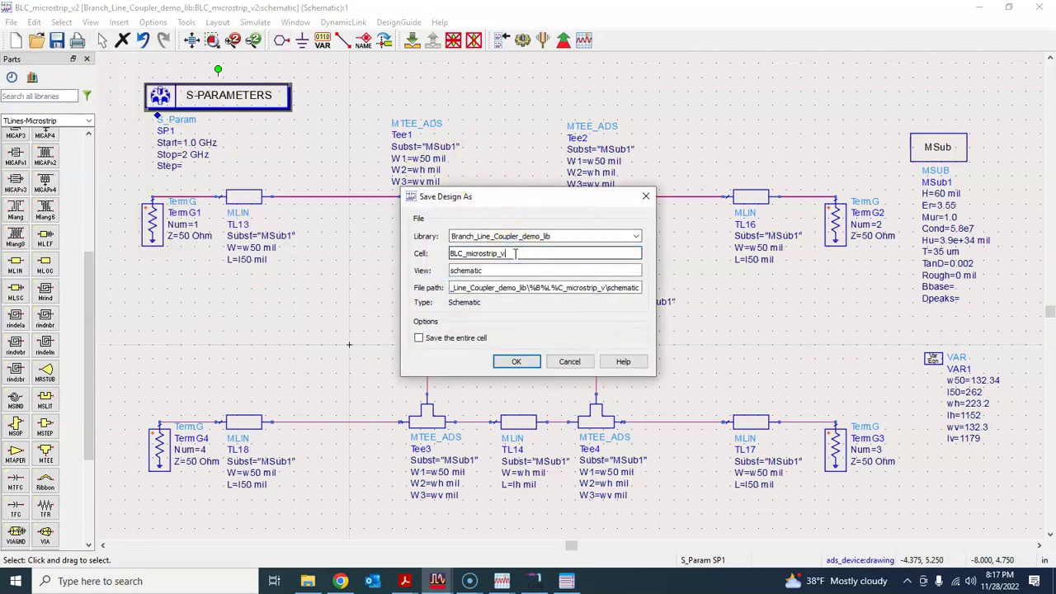
type("3")
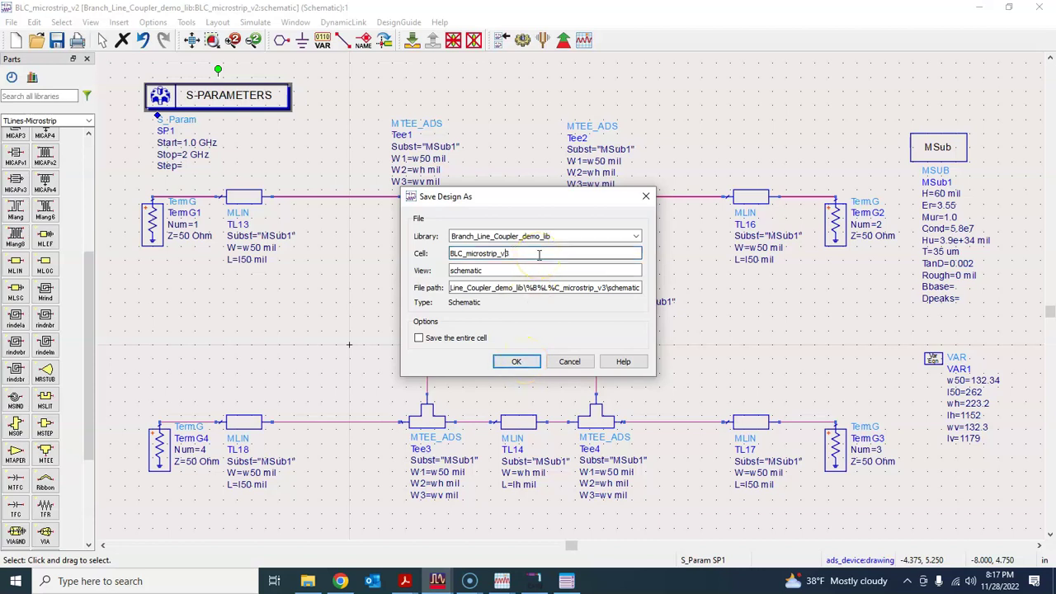
type("tune_")
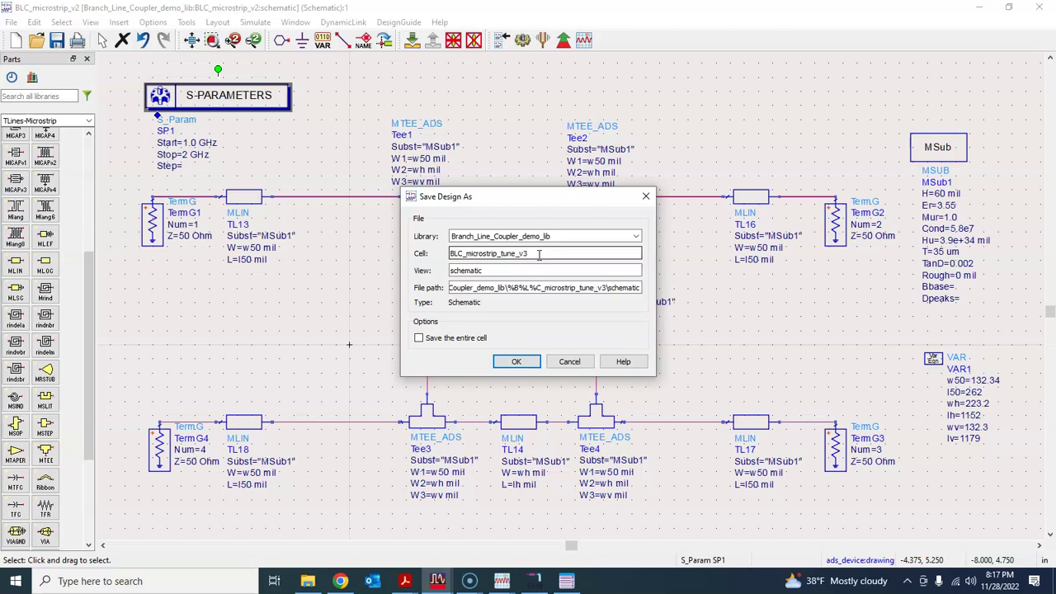
left_click(526, 361)
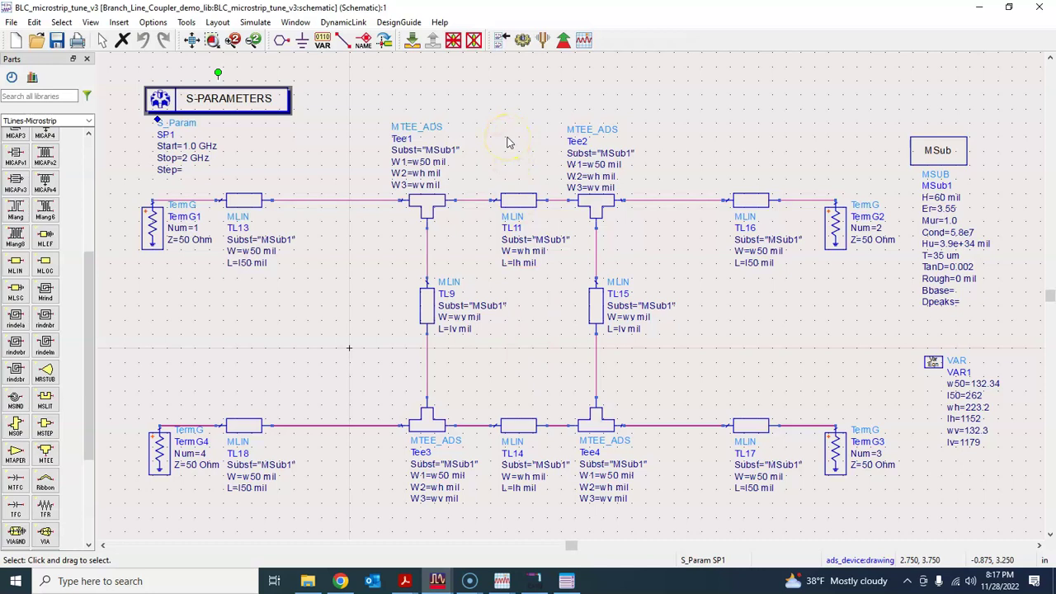
left_click(438, 212)
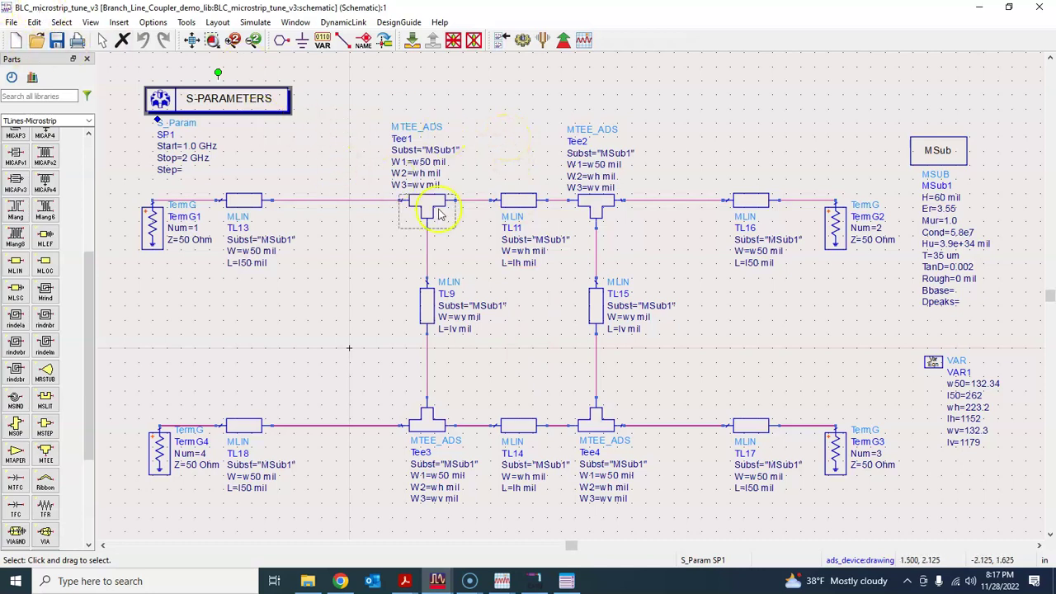
left_click(568, 142)
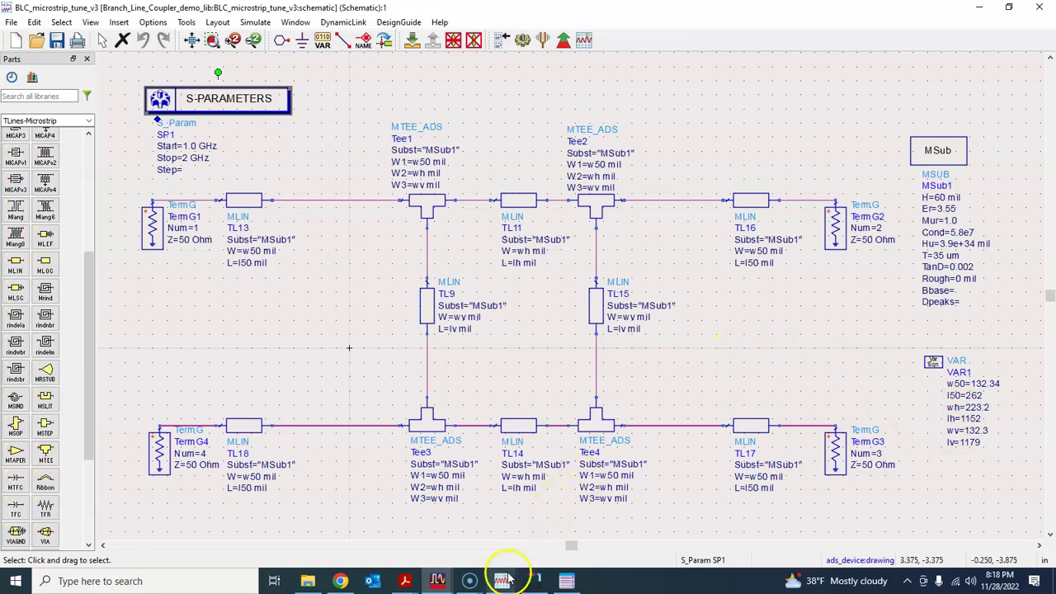
Close the old BLC_microstrip_v2 and BLC_microstrip_v1 data display windows.
mouse_move(503, 578)
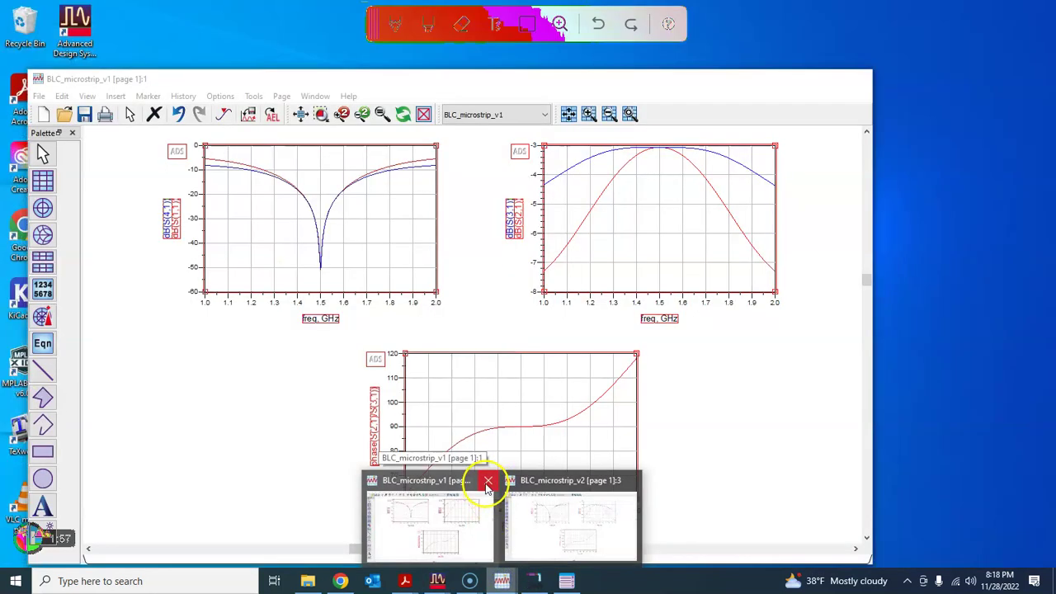
mouse_move(546, 482)
left_click(631, 481)
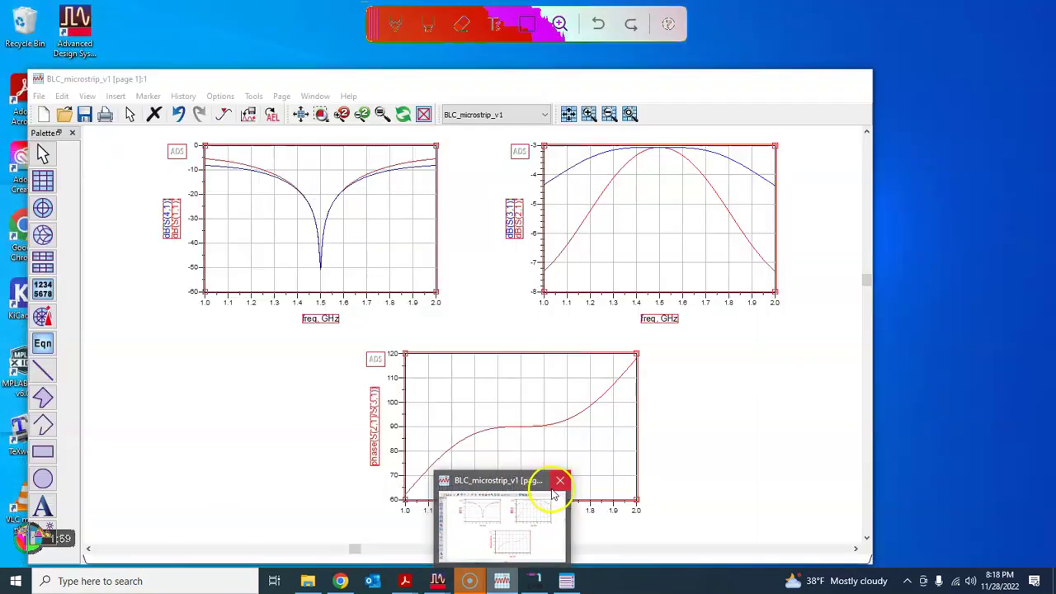
left_click(552, 532)
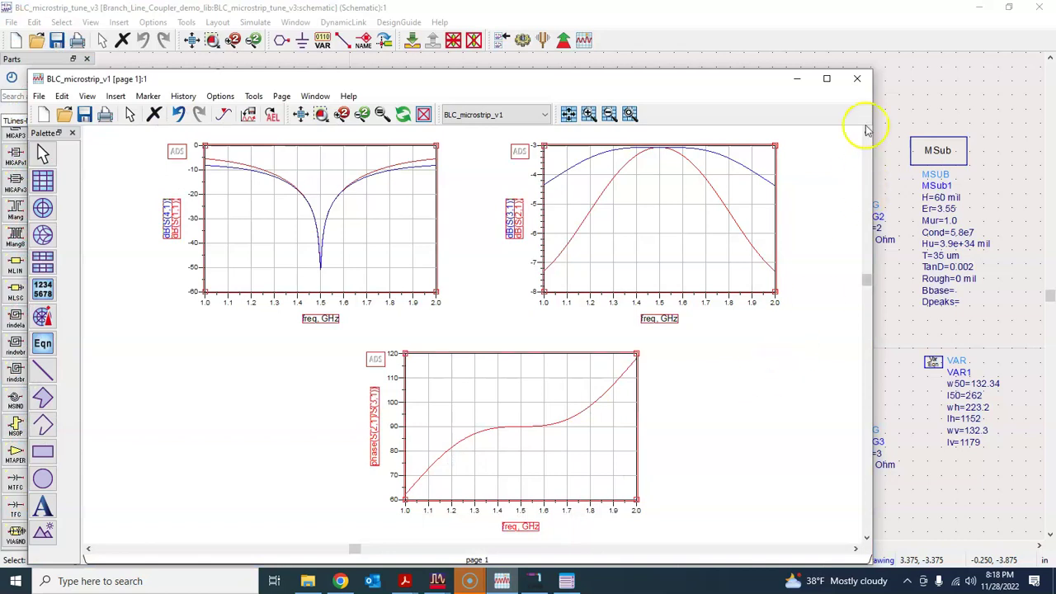
left_click(856, 78)
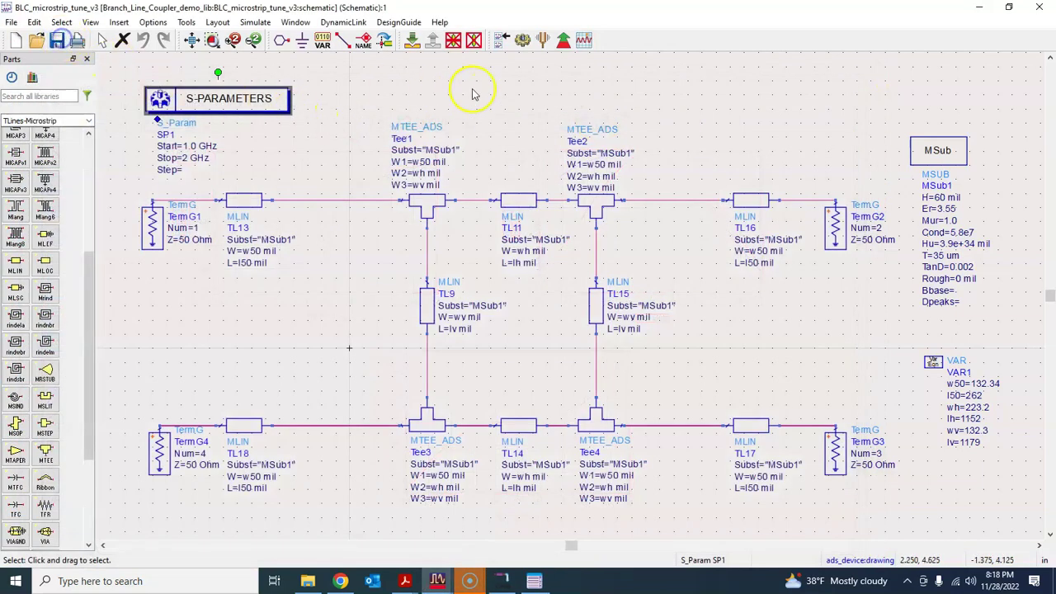
Simulate the BLC_microstrip_tune_v3 schematic and save its data display.
left_click(524, 43)
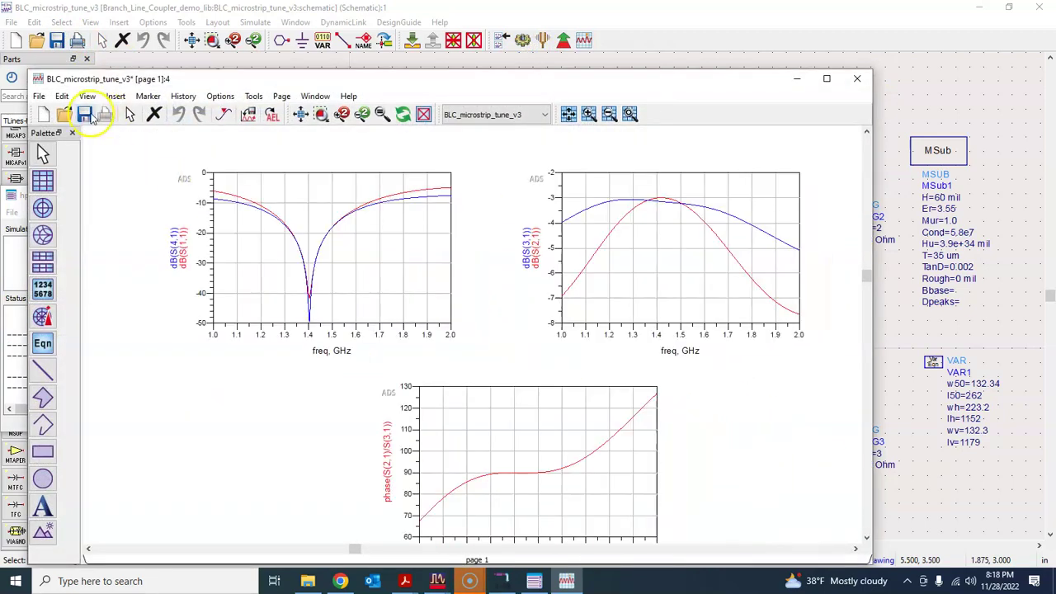
left_click(827, 79)
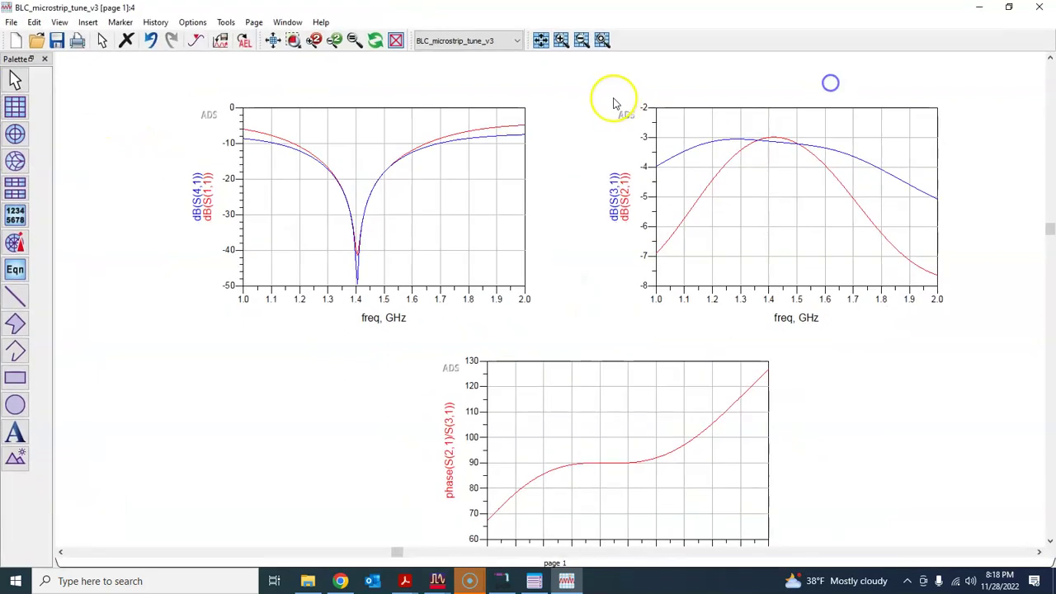
left_click(1008, 7)
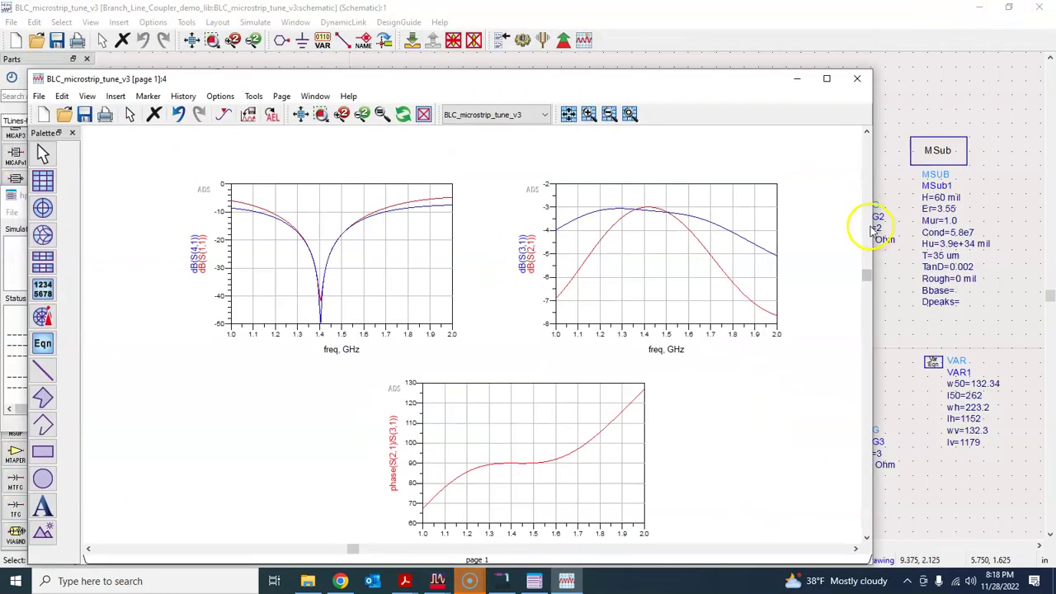
Narrow the data display window, move it clear of the space for the tuning dialog, and fit all three plots in view.
left_click(866, 229)
left_click_drag(870, 221, 636, 220)
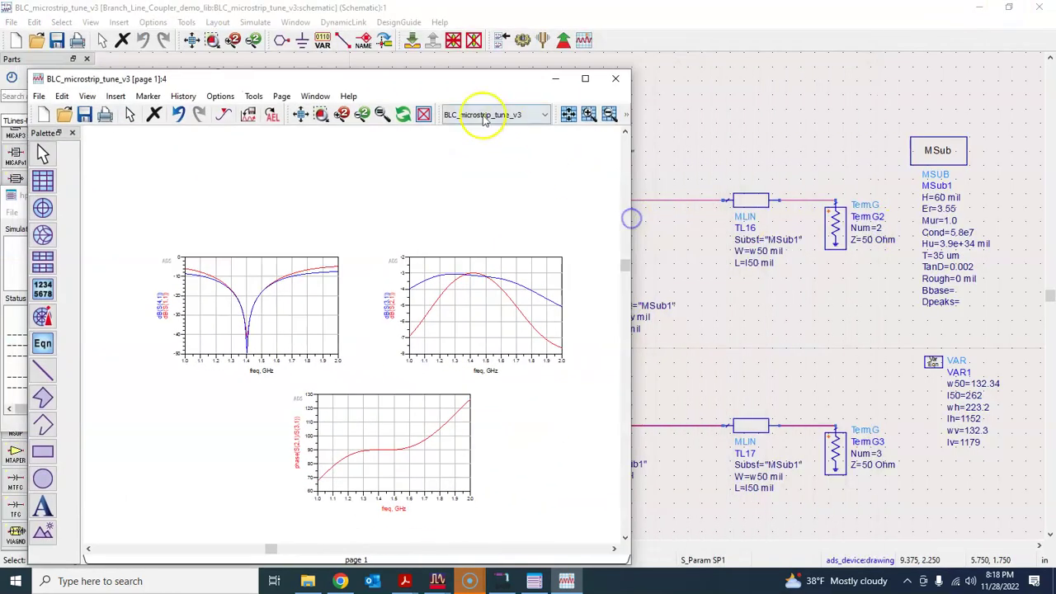
left_click_drag(504, 82, 843, 59)
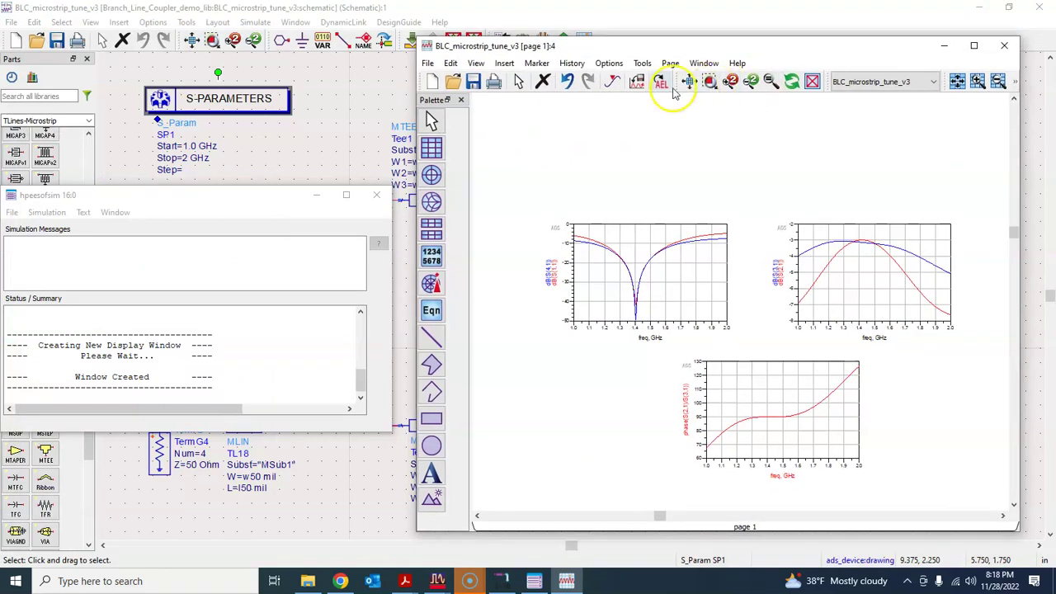
left_click(692, 84)
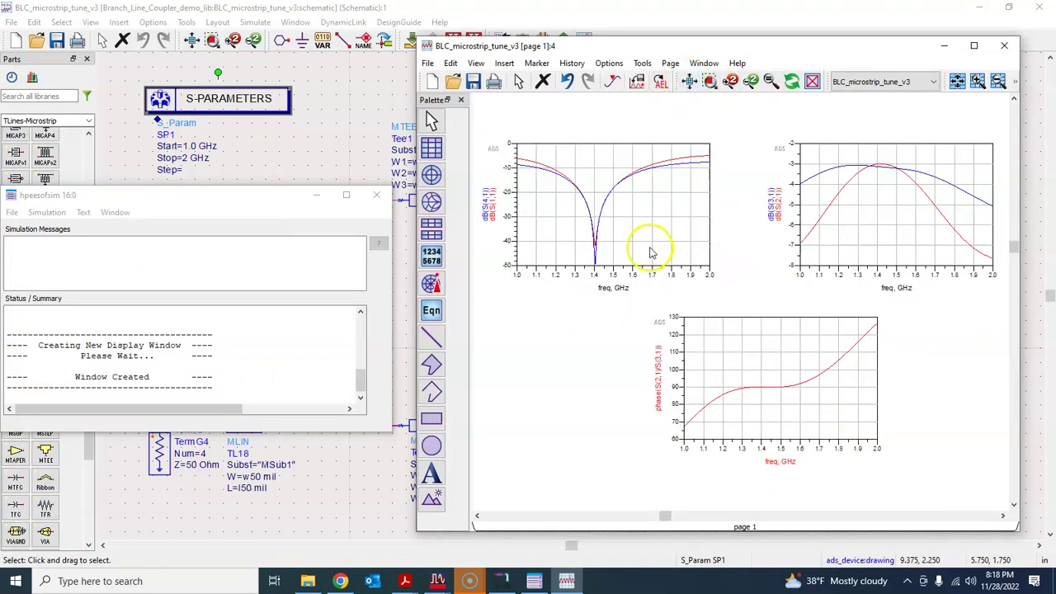
left_click_drag(417, 353, 472, 355)
left_click(308, 137)
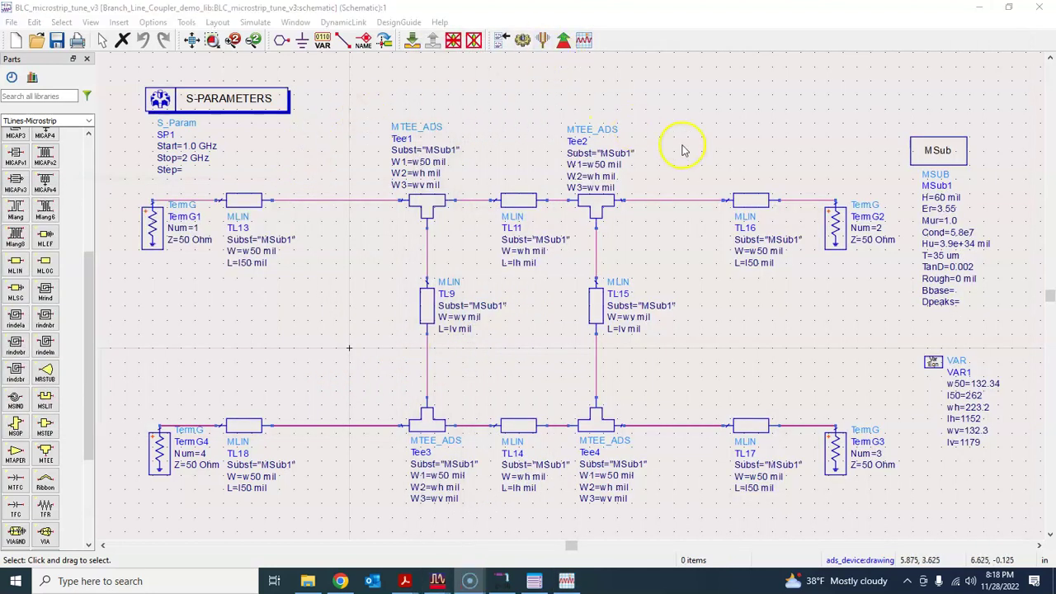
Start parameter tuning and make the VAR1 variables wh, lh, wv and lv tunable.
left_click(543, 39)
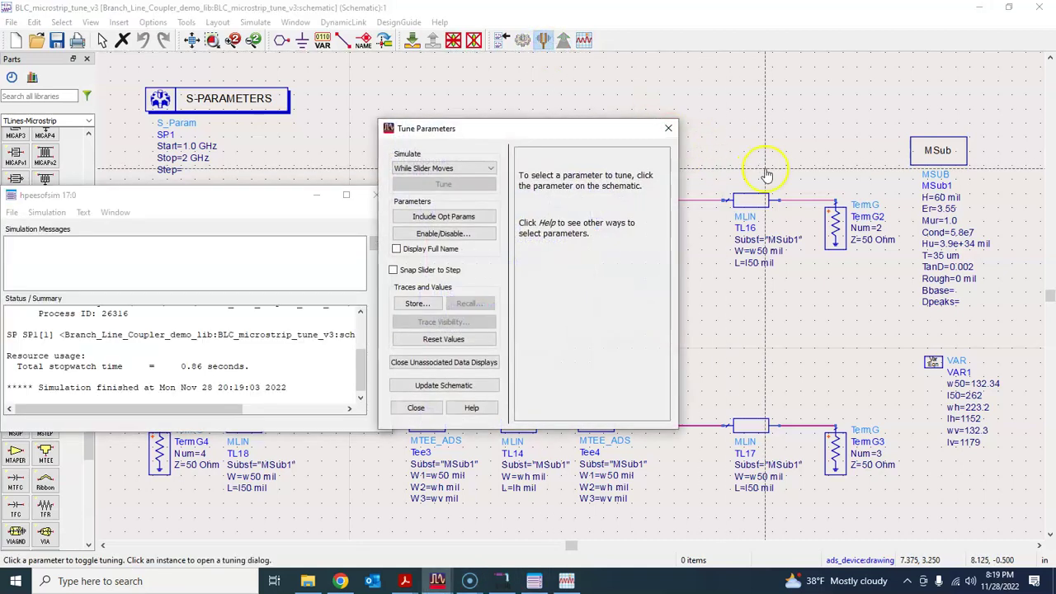
left_click(930, 363)
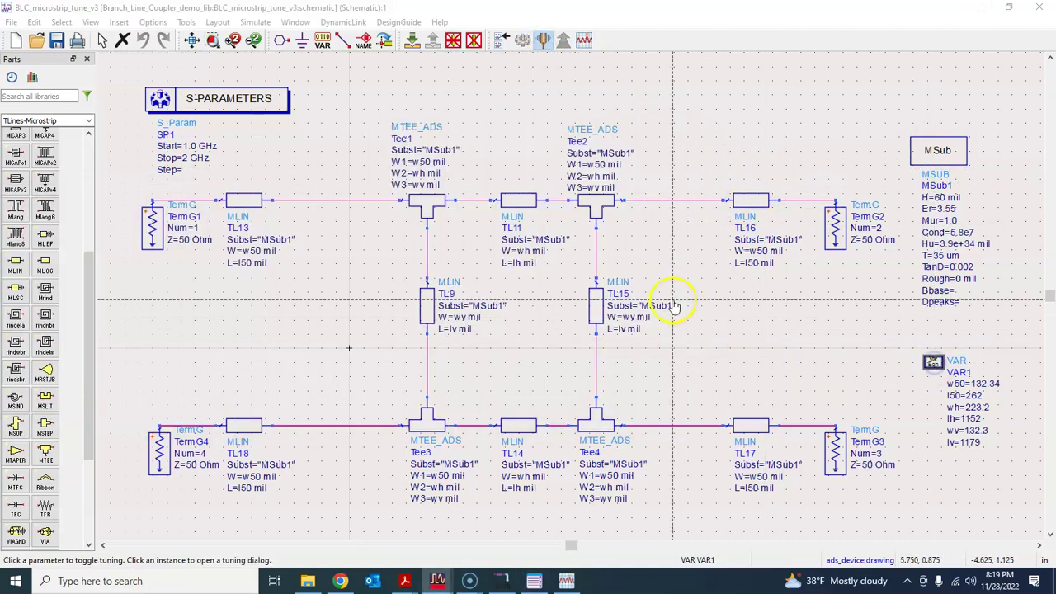
left_click(931, 363)
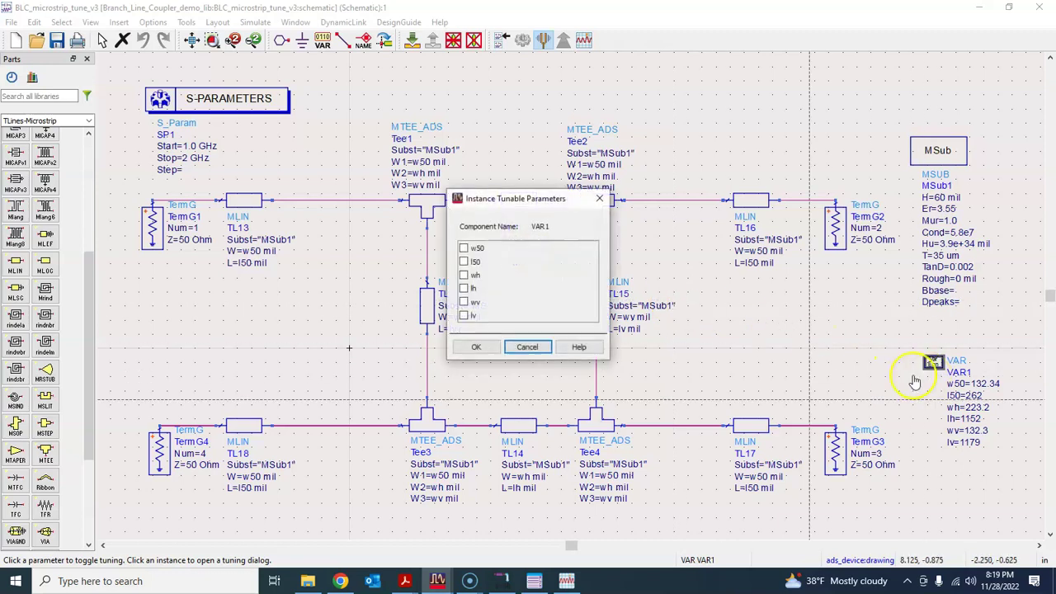
left_click(463, 275)
left_click(463, 289)
left_click(463, 302)
left_click(463, 315)
left_click(475, 346)
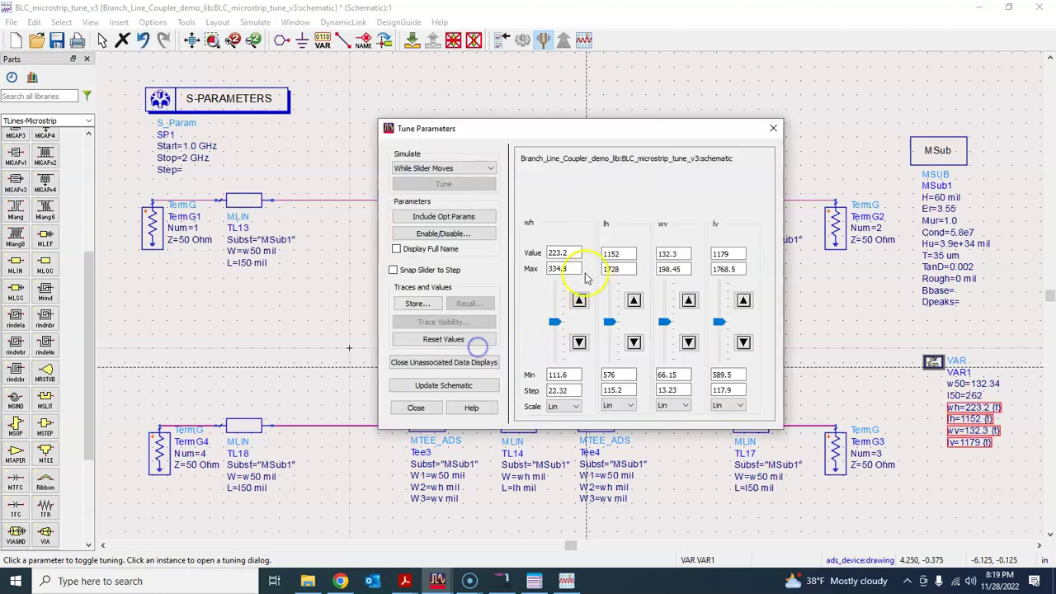
Place the Tune Parameters dialog beside the data display plots and step lh down to 1036.8.
left_click_drag(526, 130, 149, 113)
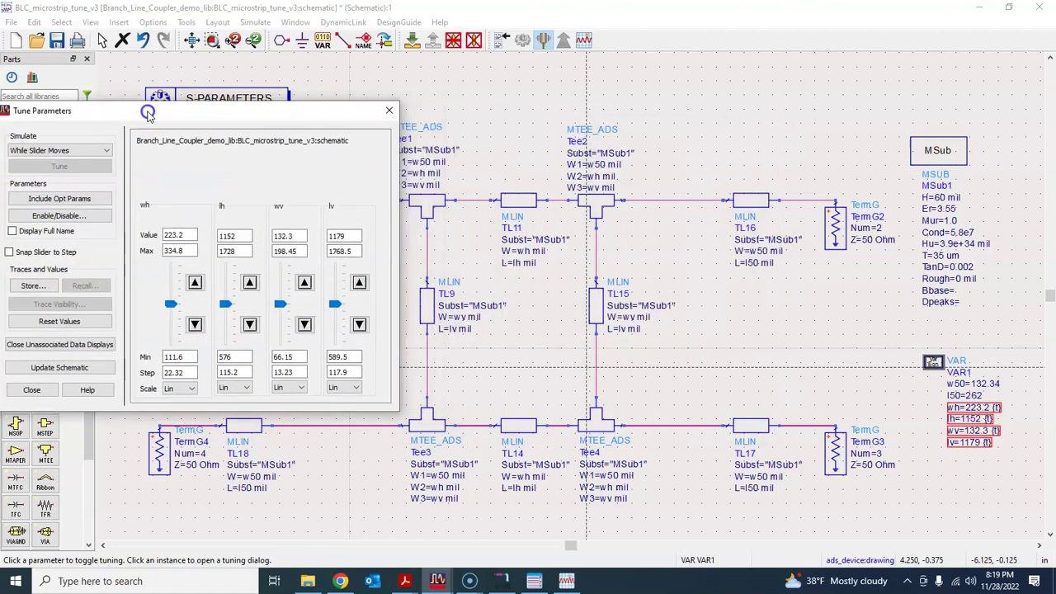
left_click(566, 580)
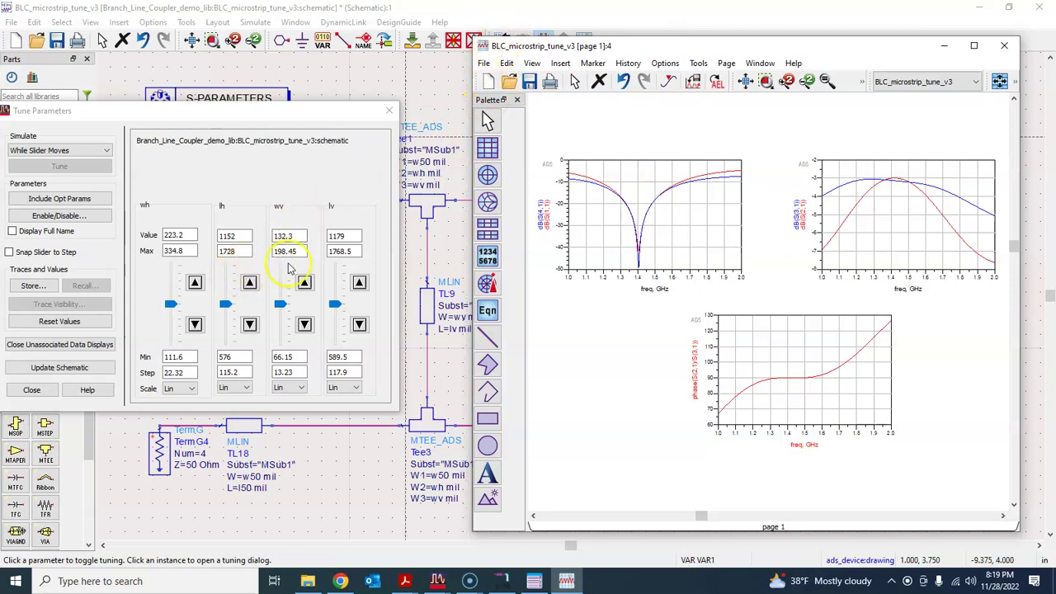
left_click(250, 324)
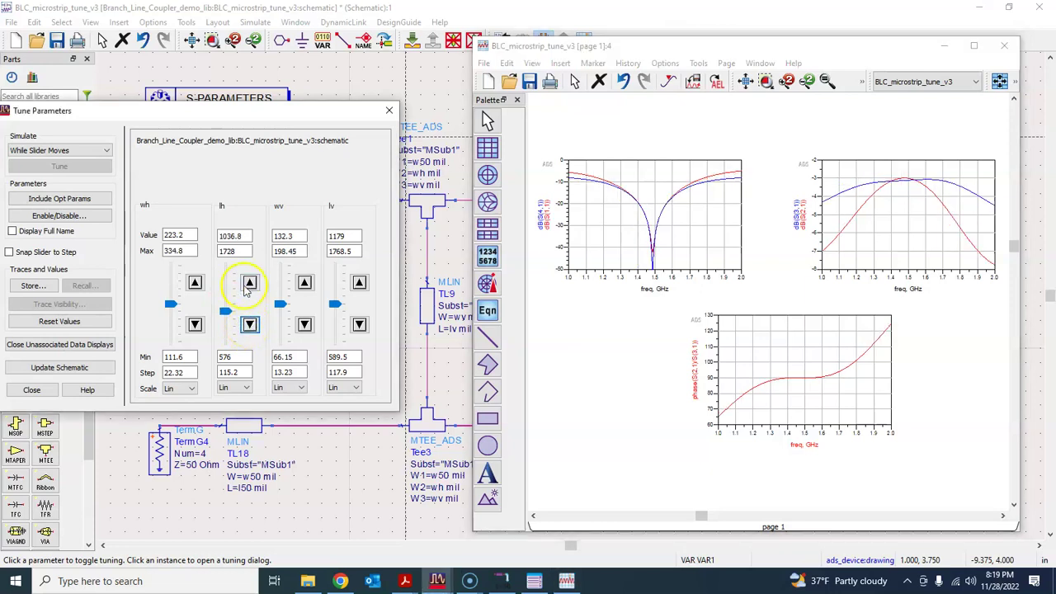
left_click(250, 283)
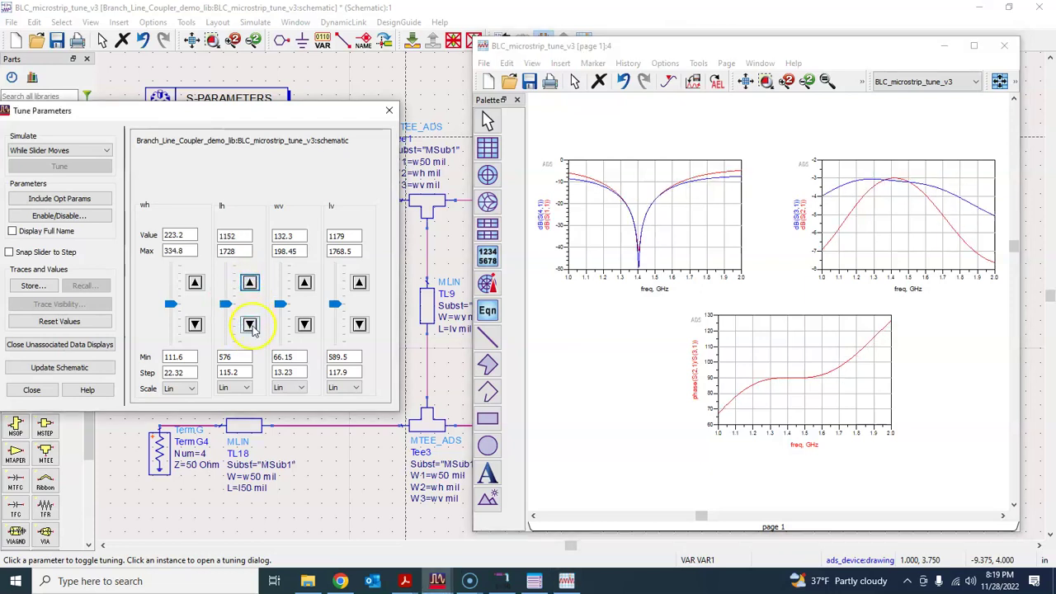
left_click(250, 325)
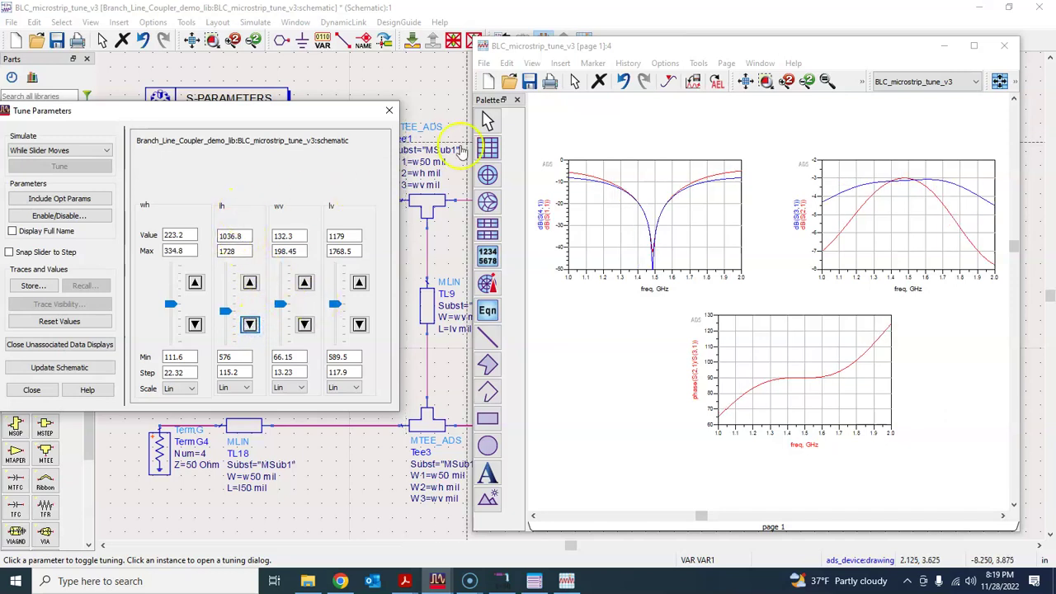
Step lh up to 1152 and back to 1036.8 to compare its effect on the plots.
left_click(944, 45)
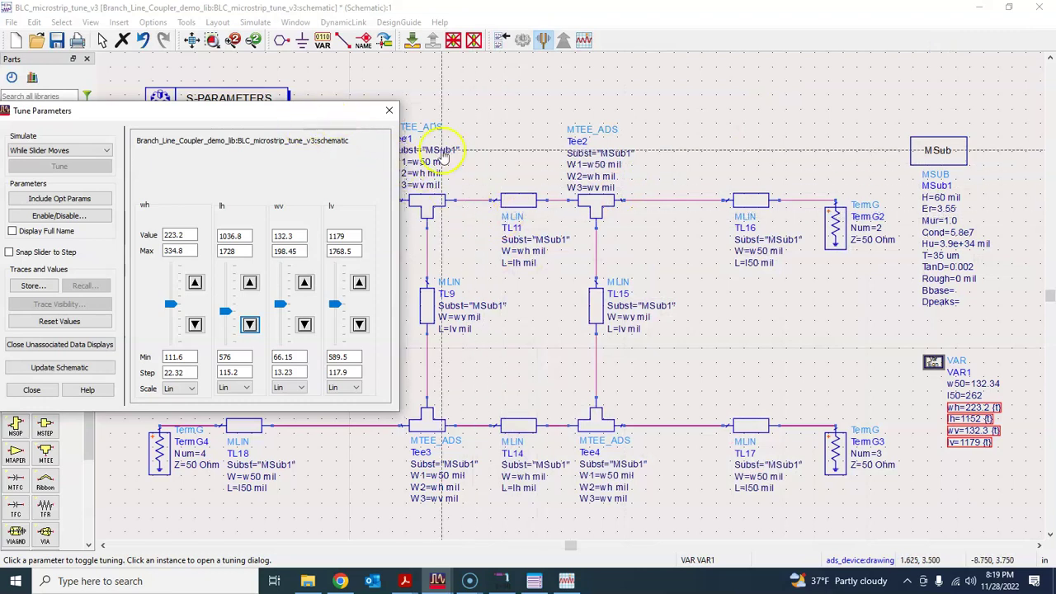
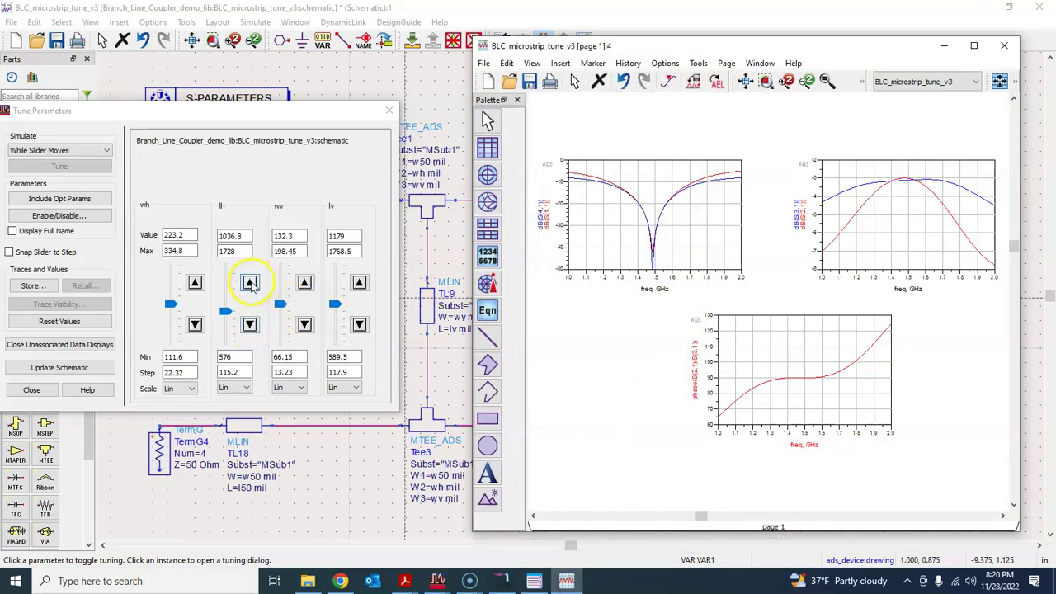
left_click(250, 282)
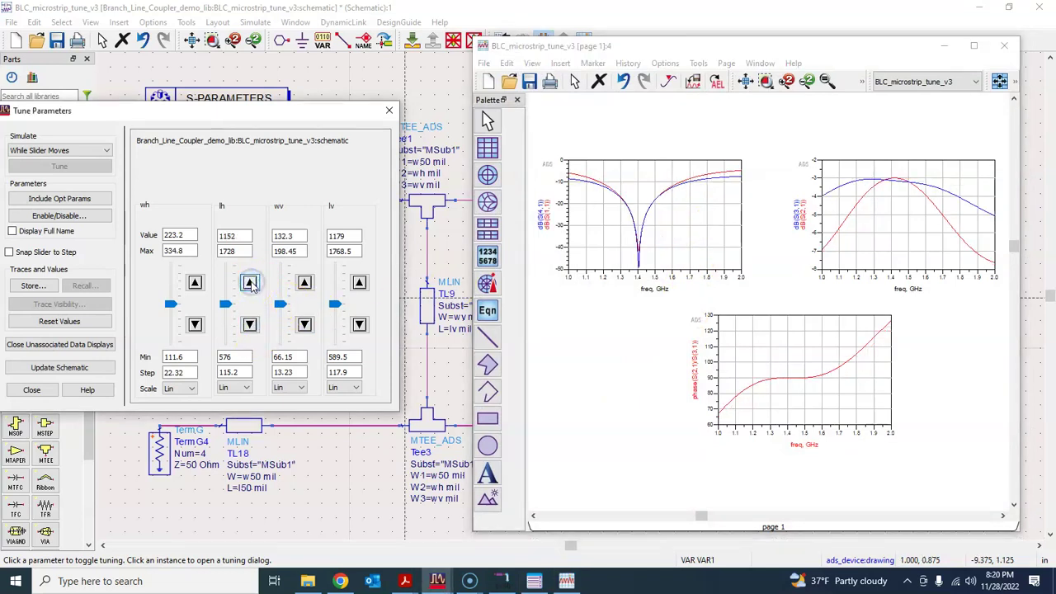
left_click(250, 325)
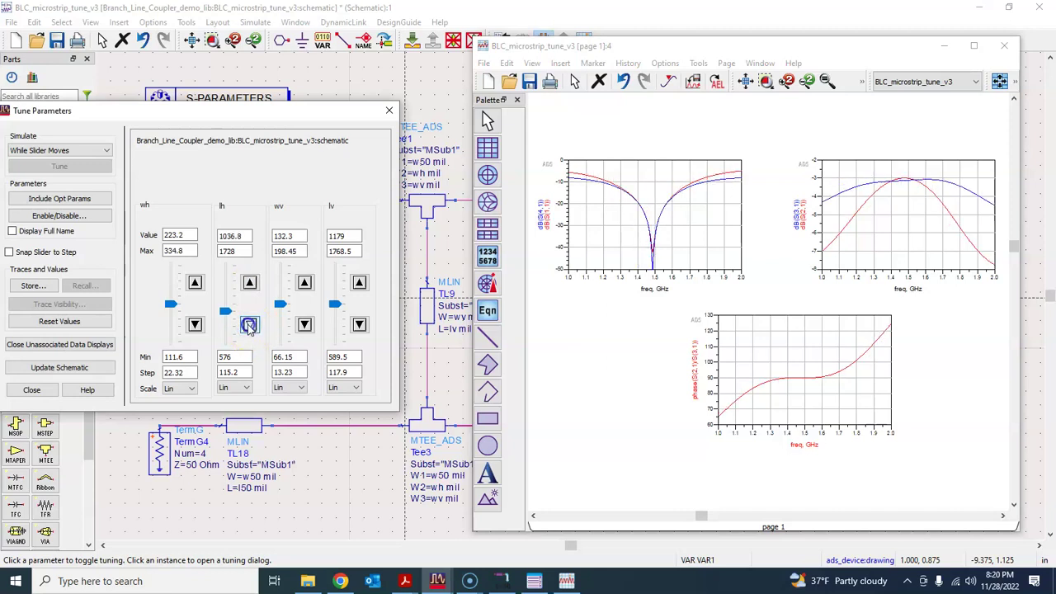
left_click(303, 284)
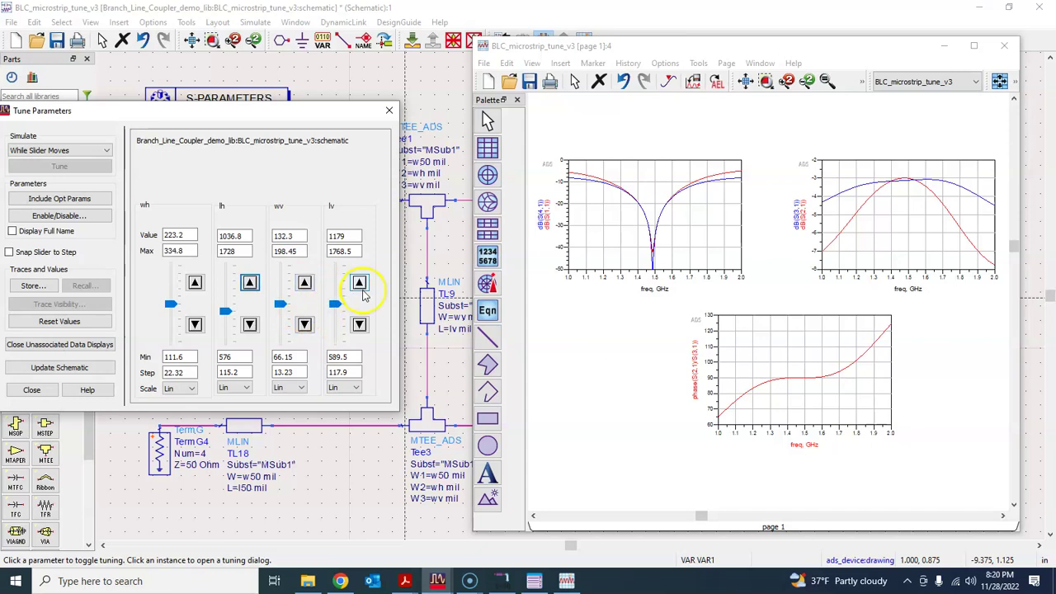
Step lv above and below 1179, down to 1061.1, and return it to 1179 to compare the plots.
left_click(359, 286)
left_click(360, 324)
left_click(360, 324)
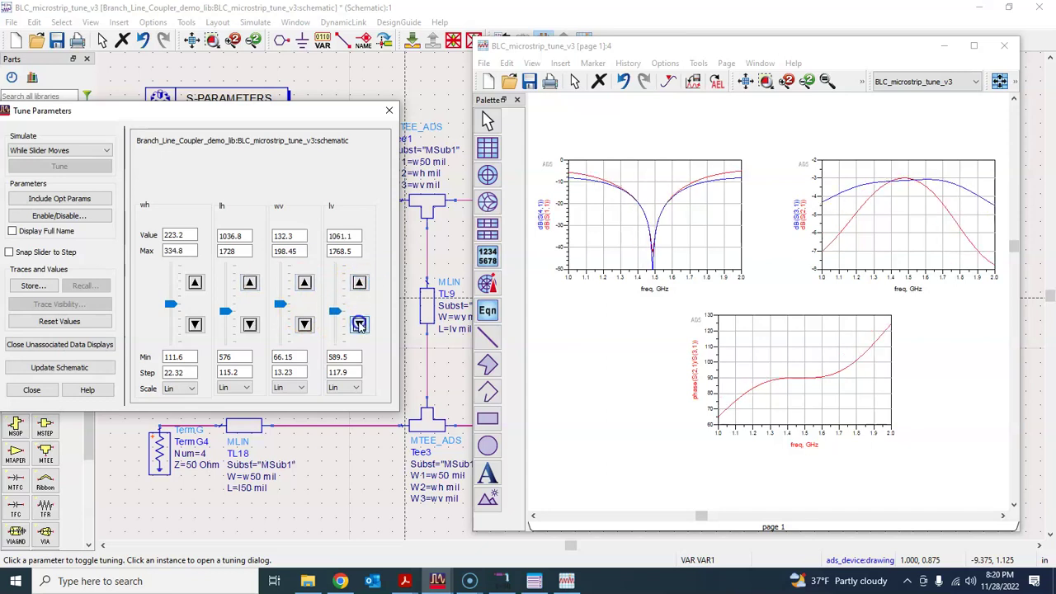
left_click(359, 284)
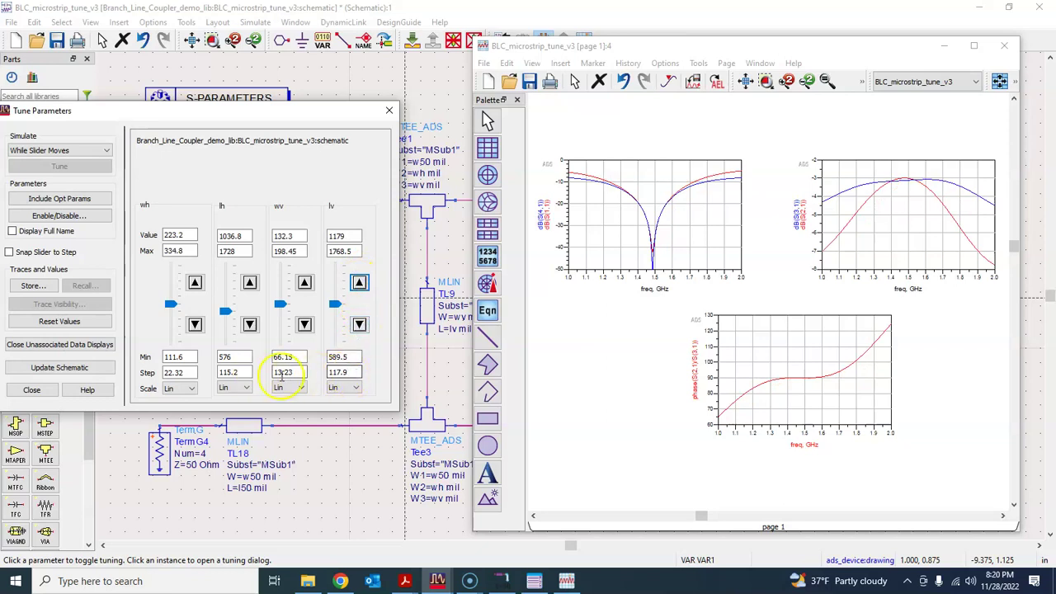
Set the tuning step size of both lh and lv to 10.
left_click(243, 372)
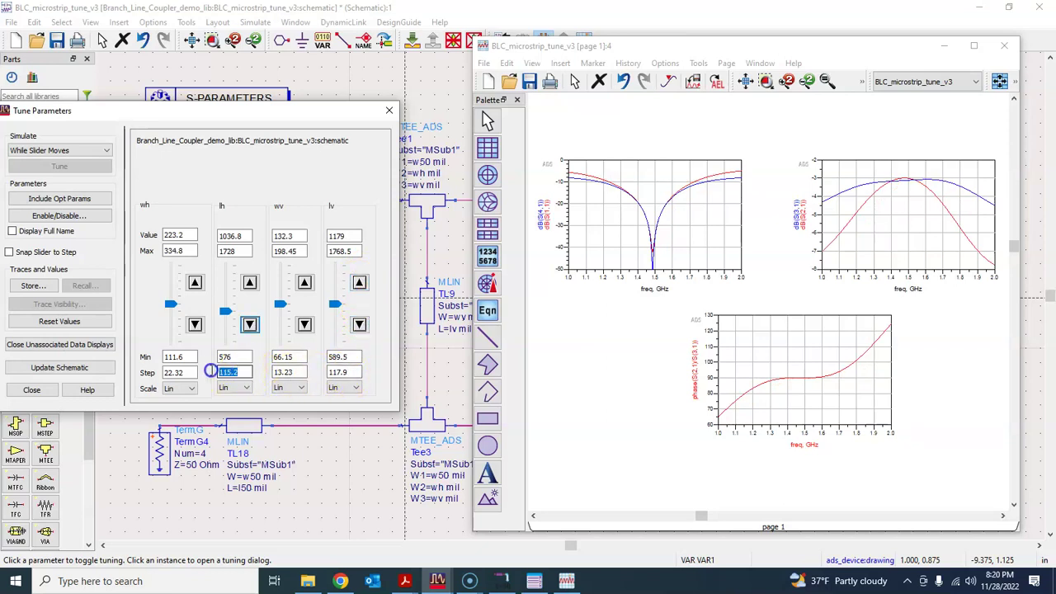
type("10")
left_click(338, 372)
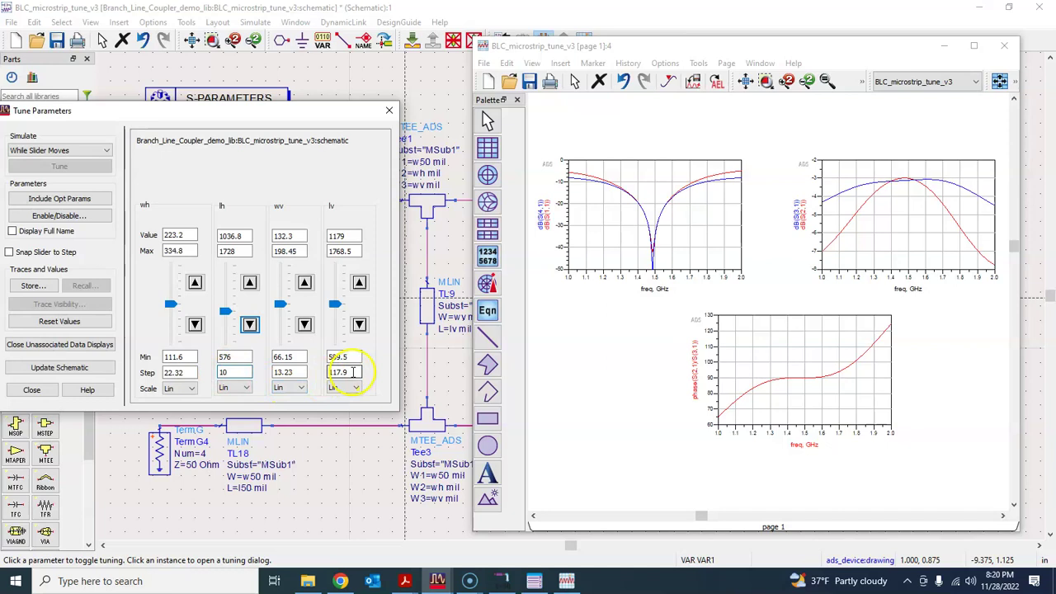
type("10")
Step lv up to 1209 and back down to 1149 to centre the coupler response at 1.5 GHz.
left_click(360, 283)
left_click(360, 283)
left_click(359, 283)
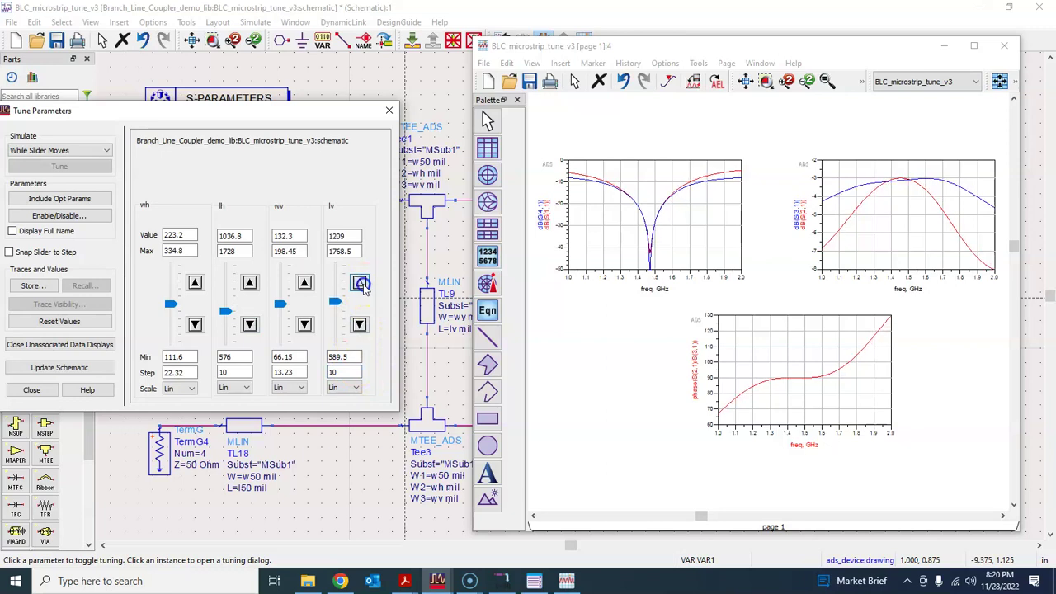
left_click(360, 324)
left_click(359, 324)
left_click(360, 324)
left_click(360, 324)
left_click(359, 324)
left_click(360, 324)
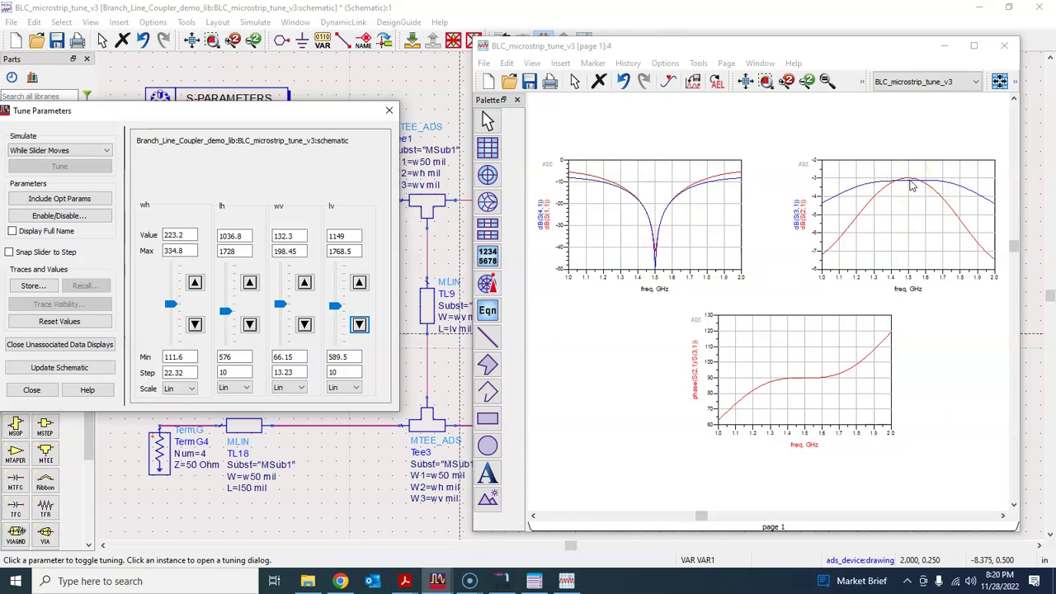
Insert a marker on the dB(S(3,1)) trace and position it at 1.505 GHz.
left_click(744, 87)
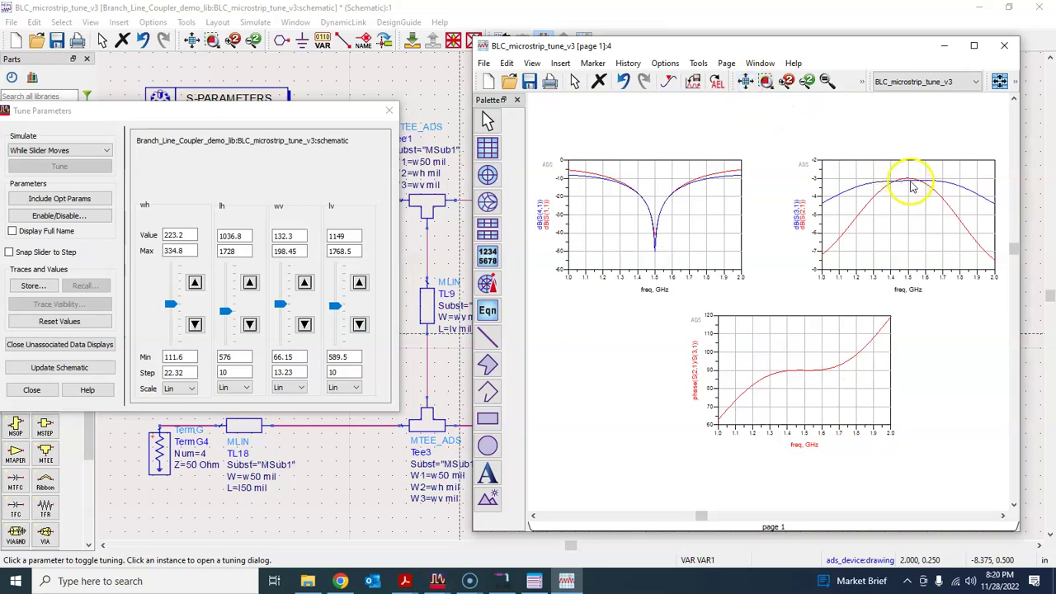
left_click(668, 80)
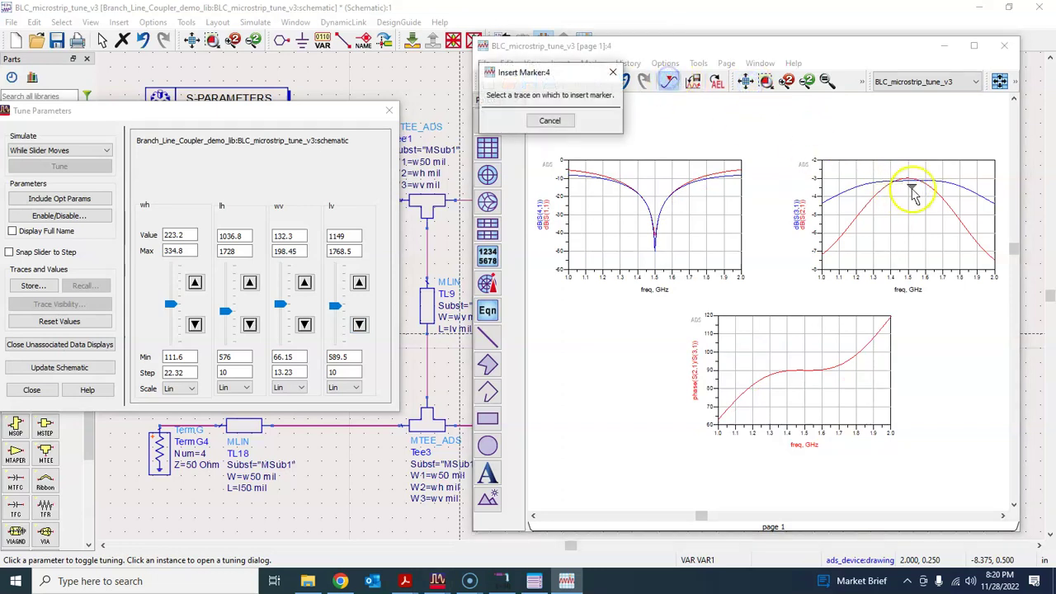
left_click(932, 180)
left_click_drag(932, 182, 908, 184)
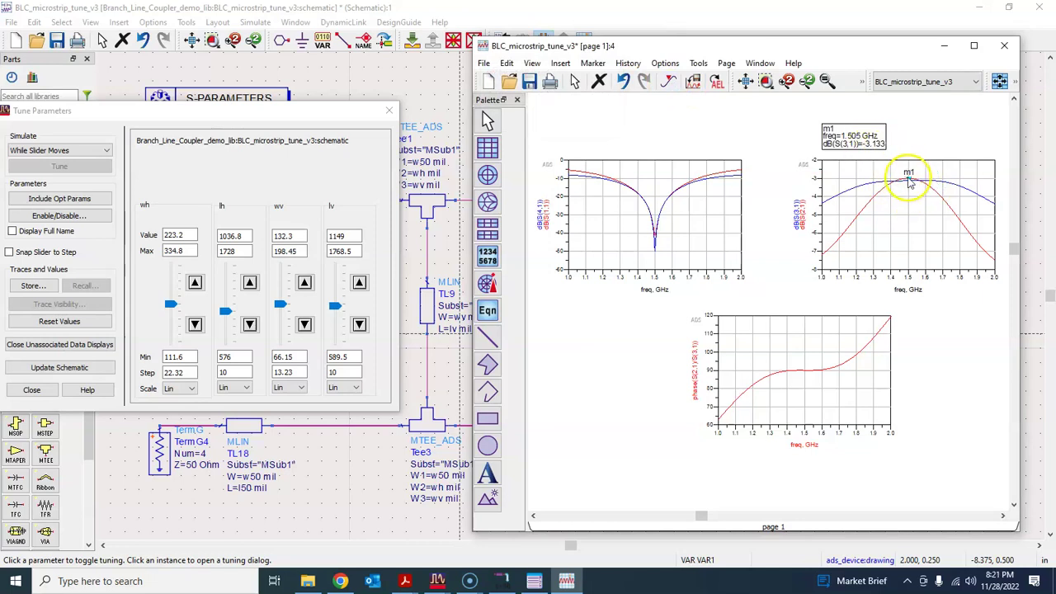
mouse_move(909, 183)
left_click(812, 261)
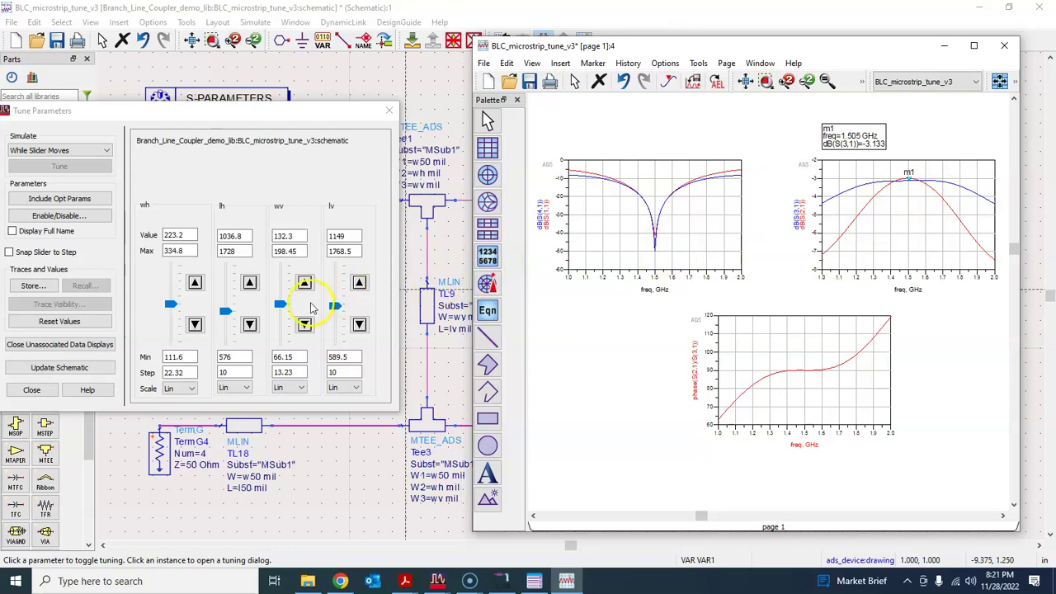
Set the tuning step size of wv to 1 and of wh to 2.
double_click(276, 372)
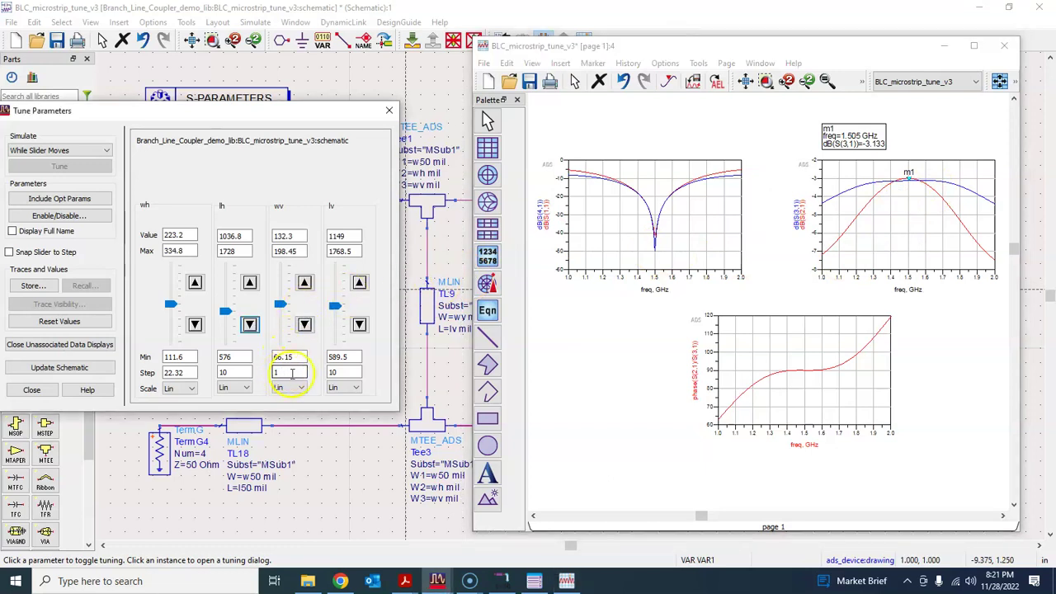
double_click(157, 372)
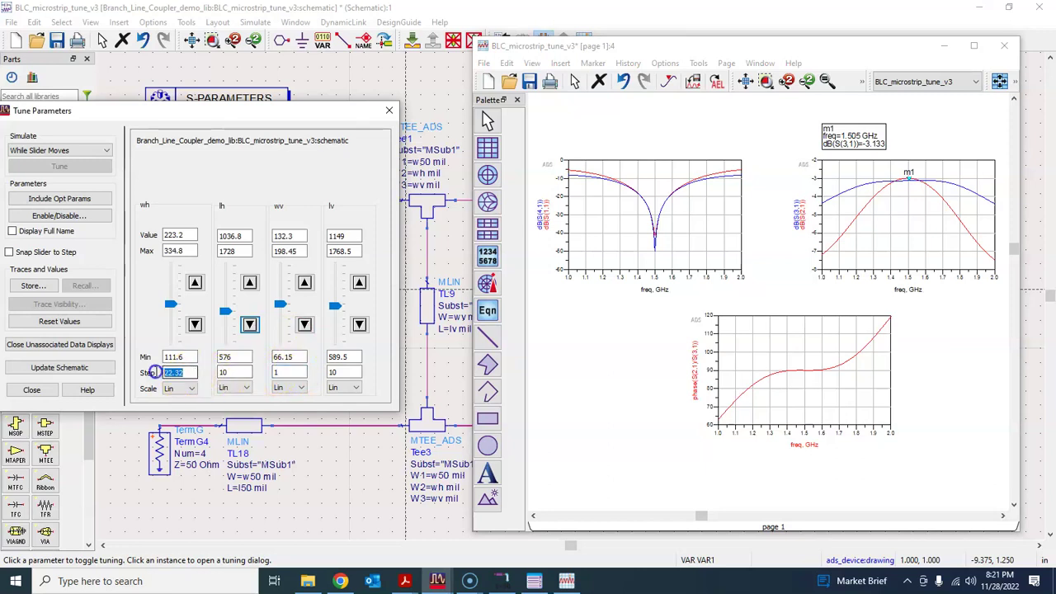
type("2")
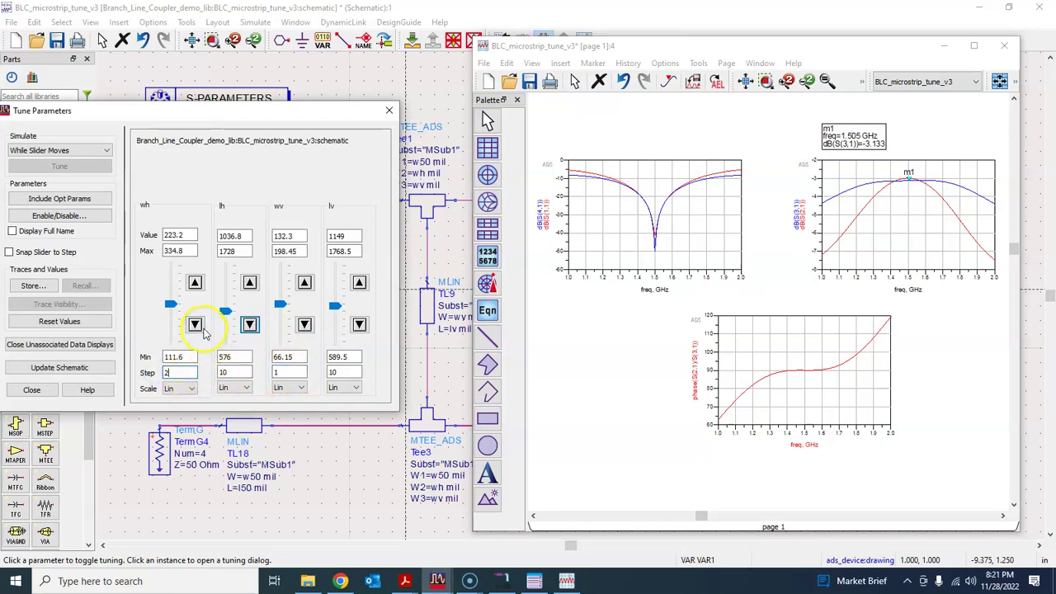
Try wh one step higher, and settle it at 221.2 while checking the marker on the S(3,1) trace.
left_click(195, 284)
left_click(195, 324)
left_click(195, 324)
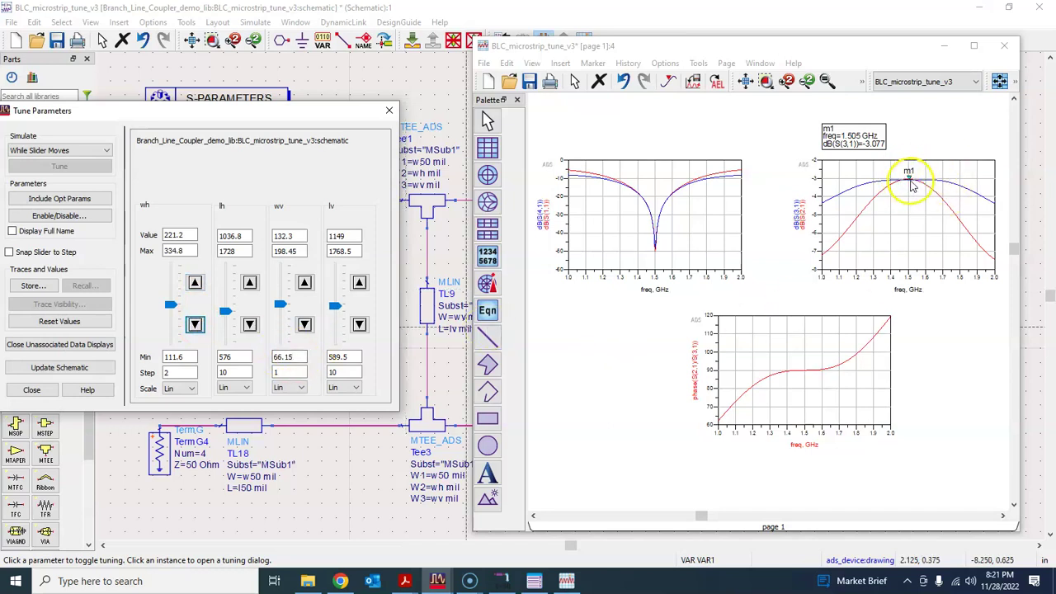
Step wv between 131.3 and 133.3 and return it to 132.3 to compare its effect on the marker.
left_click(305, 326)
left_click(304, 282)
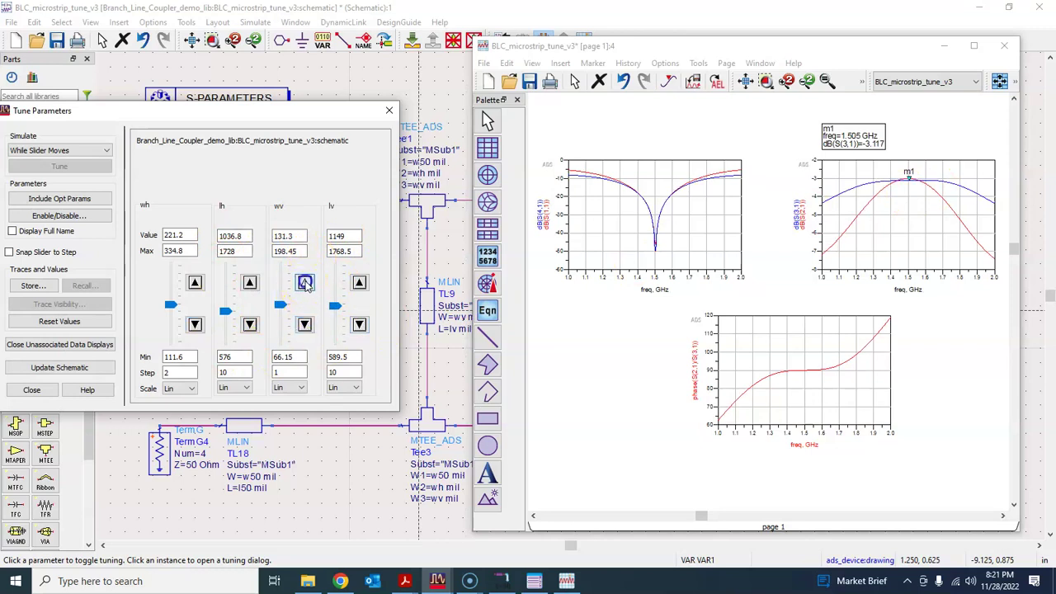
left_click(305, 284)
left_click(305, 326)
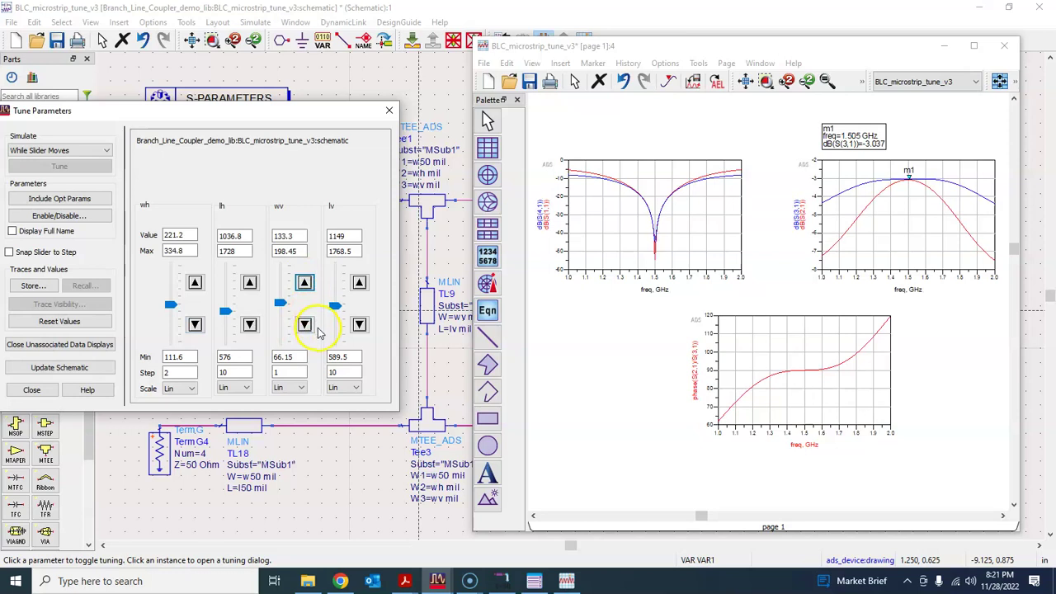
left_click(305, 283)
left_click(305, 324)
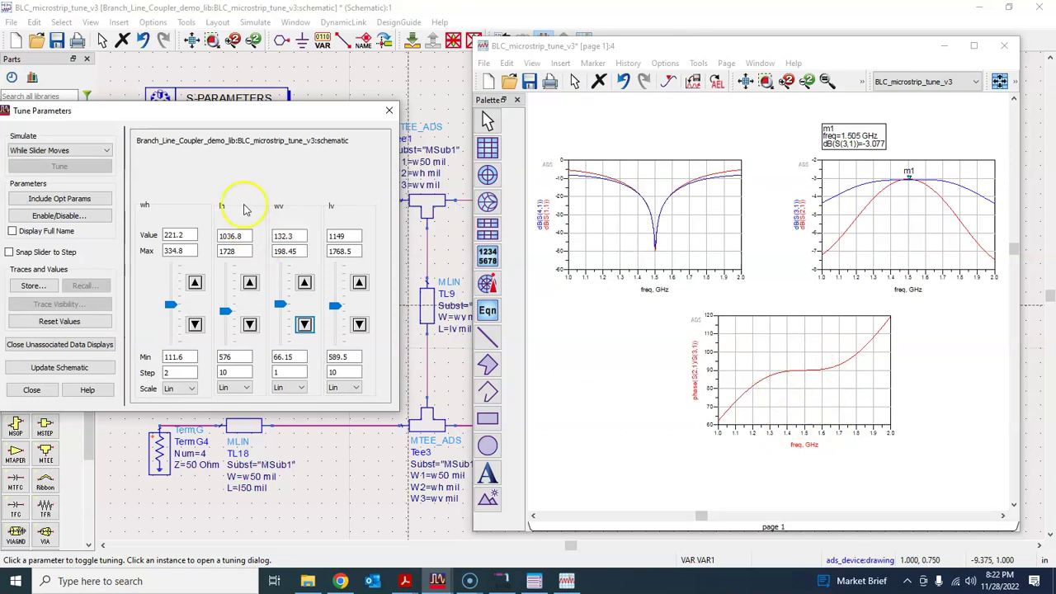
Update the schematic with the tuned values and exit tune mode.
left_click_drag(239, 113, 384, 117)
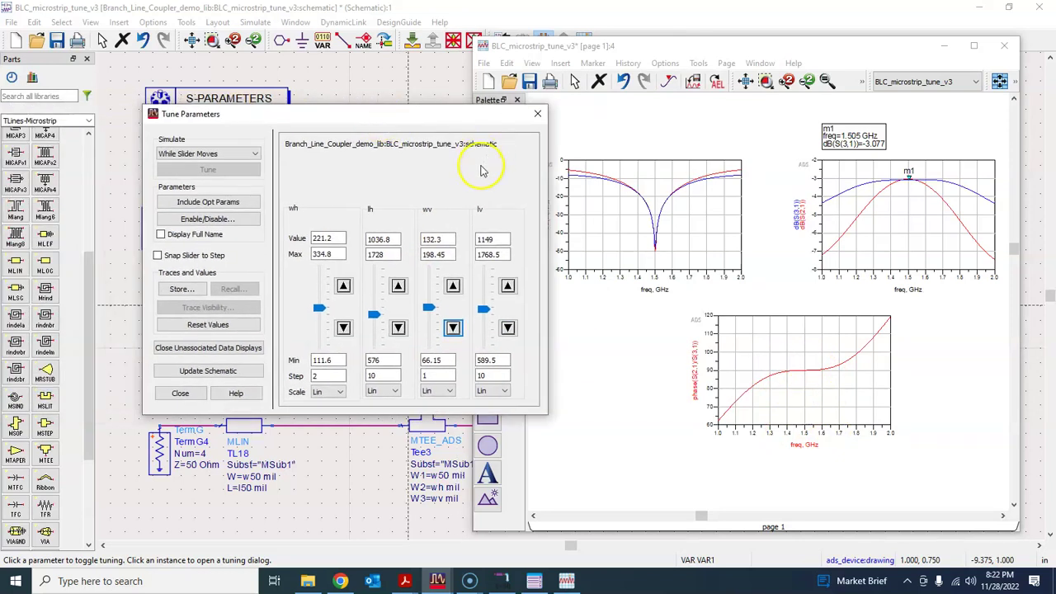
left_click(213, 372)
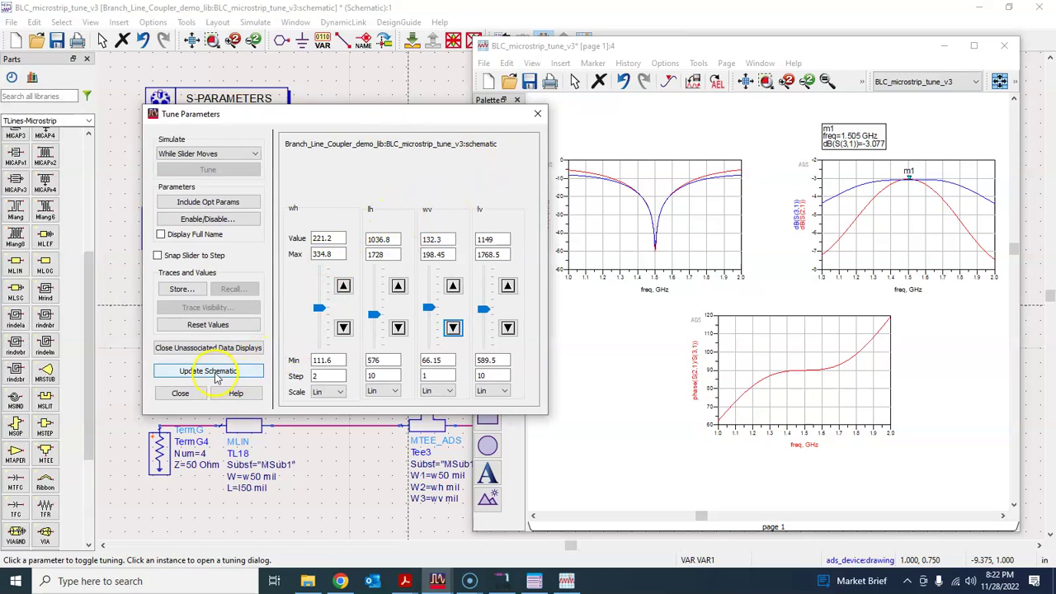
left_click(179, 395)
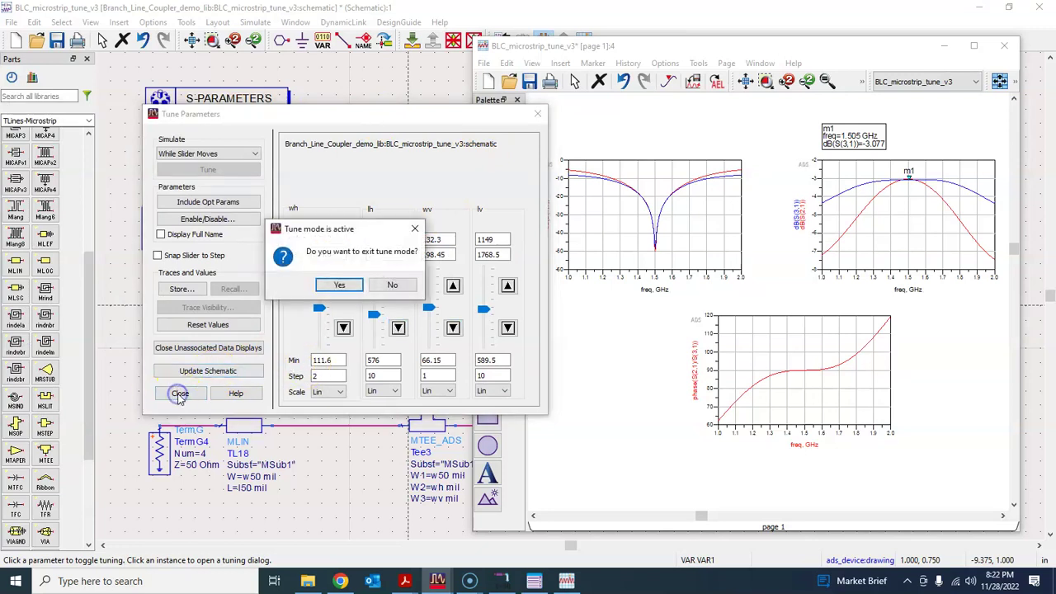
left_click(338, 286)
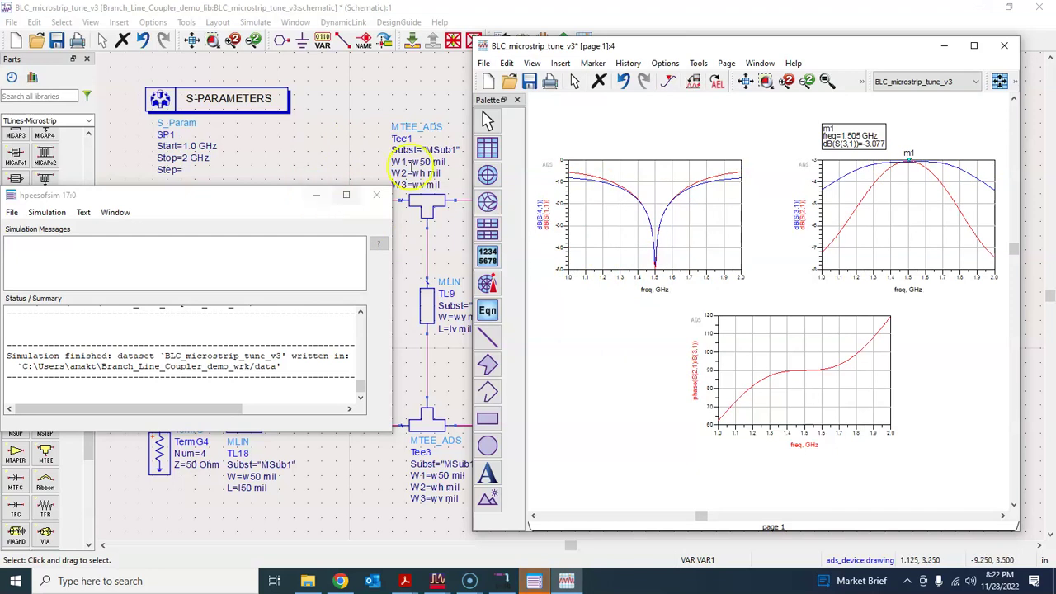
Minimize the data display and simulation status windows to uncover the whole schematic.
left_click(946, 47)
left_click(315, 195)
left_click(858, 398)
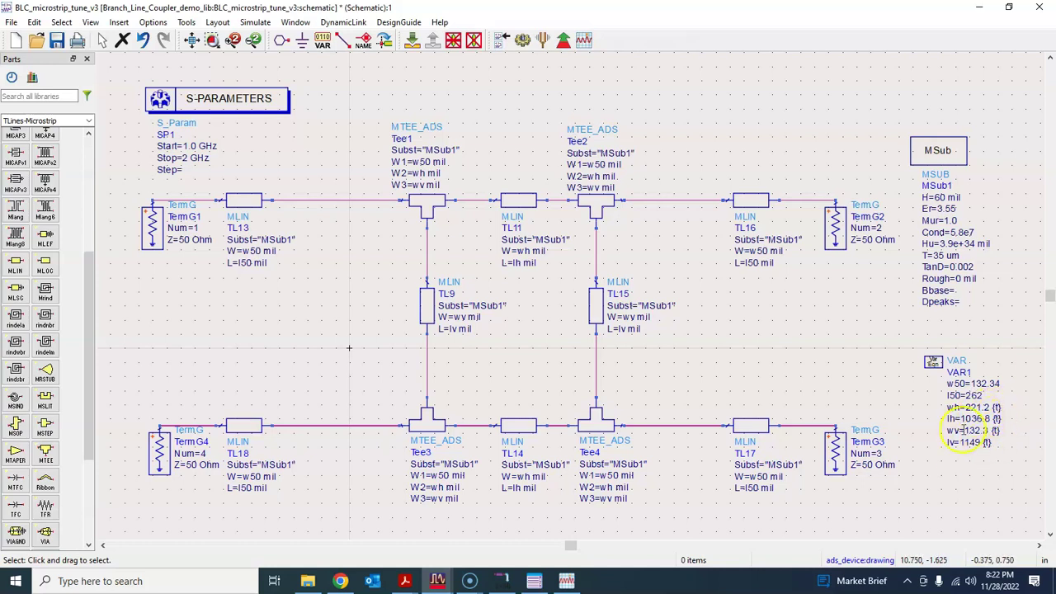
Set the tuning status of variable lv in VAR1 to Clear and apply the change.
double_click(933, 362)
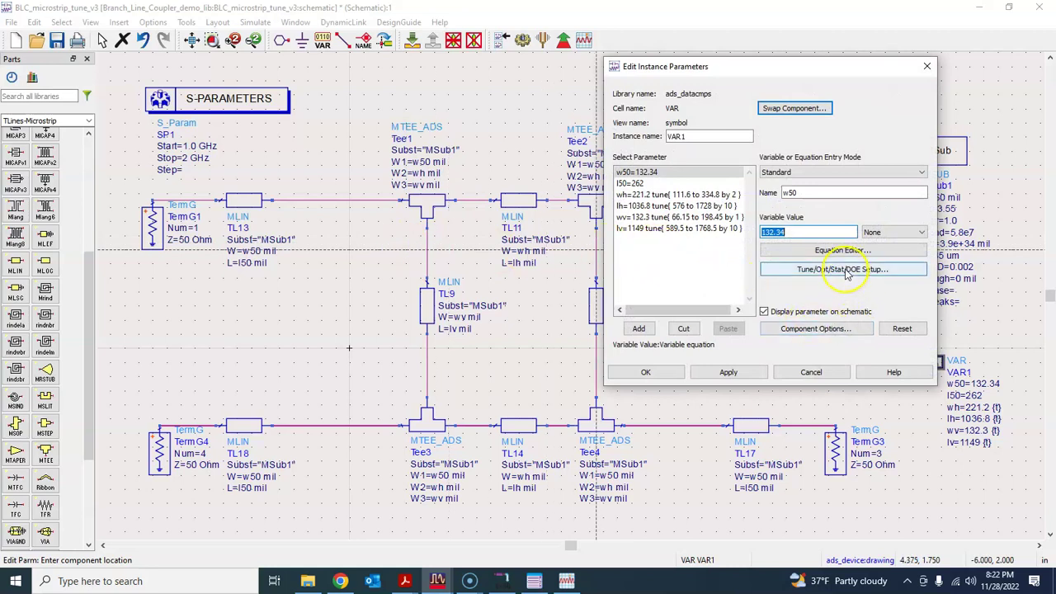
left_click(676, 227)
left_click(827, 269)
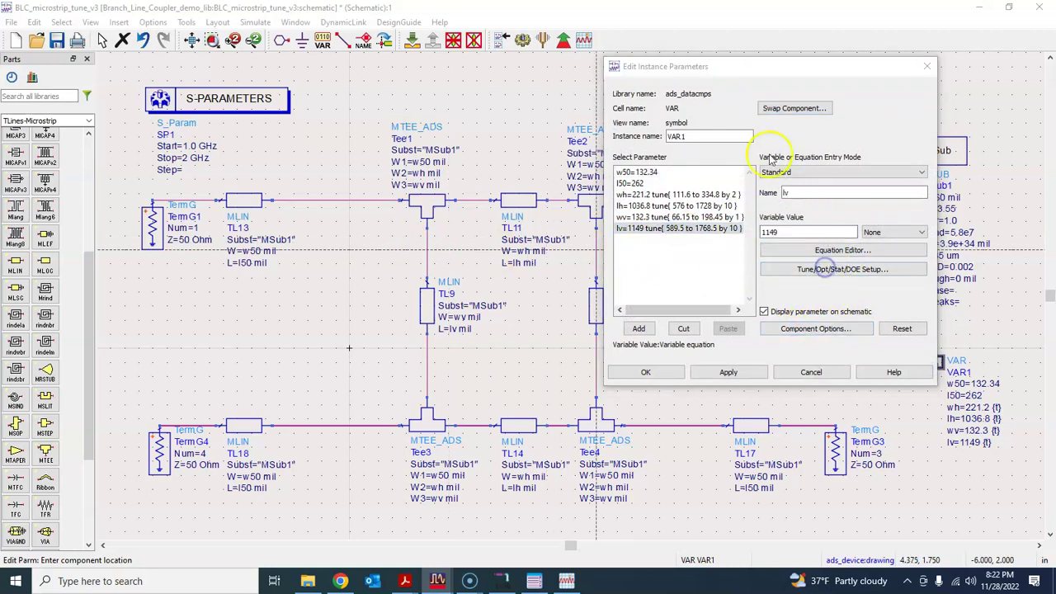
left_click(789, 146)
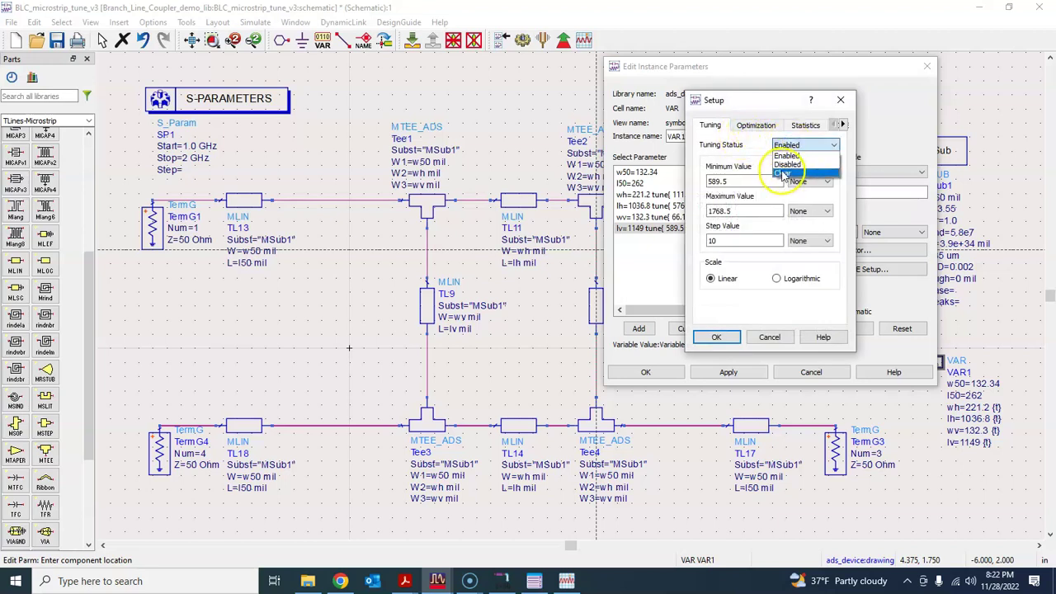
left_click(784, 174)
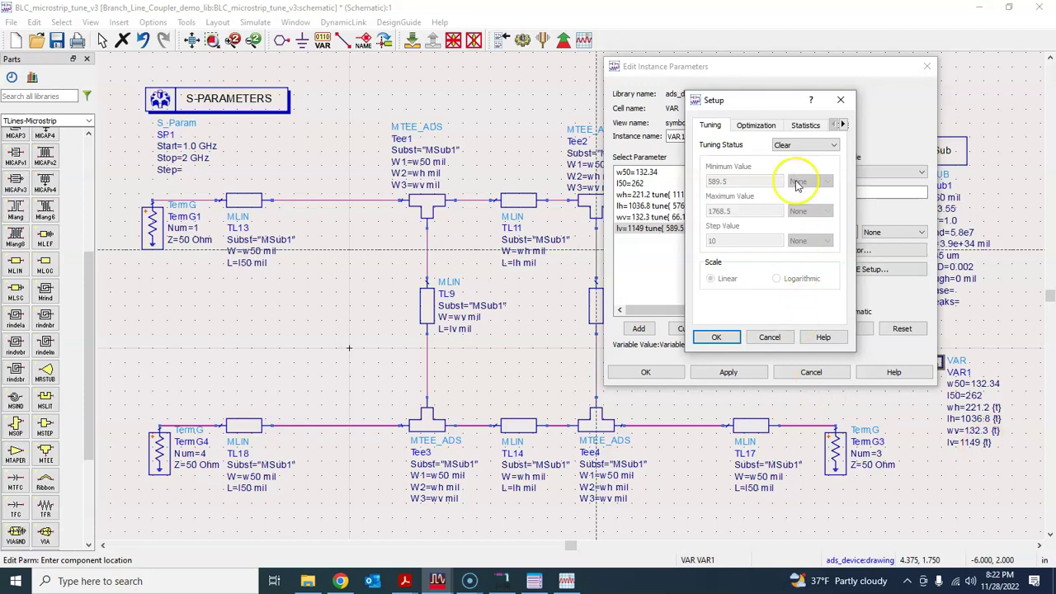
left_click(718, 336)
left_click(655, 371)
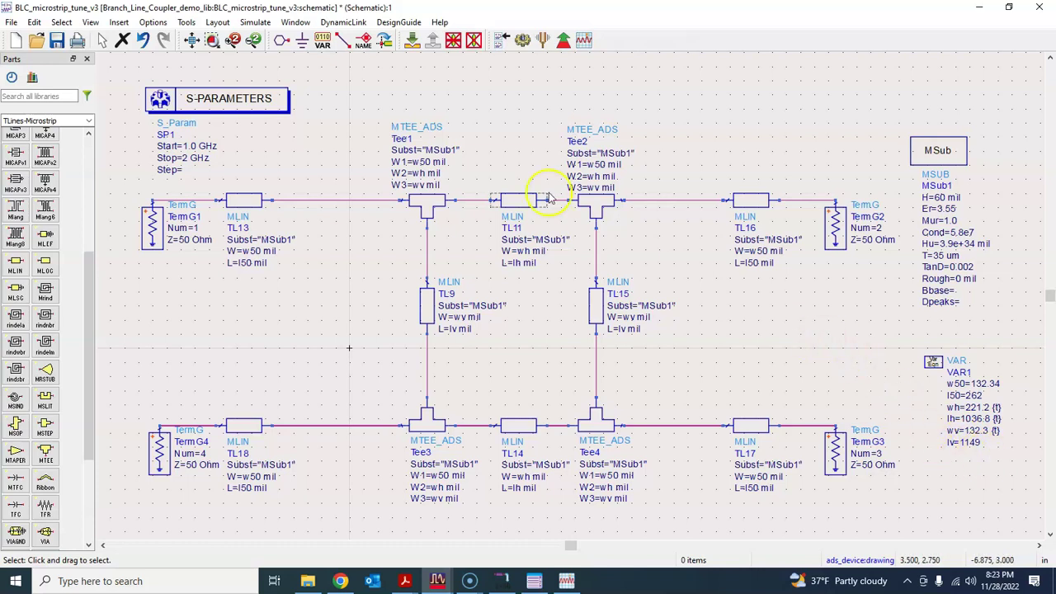
Disable tuning for wh, lh and wv in the simulation variables setup, and save the schematic.
left_click(253, 39)
left_click(257, 23)
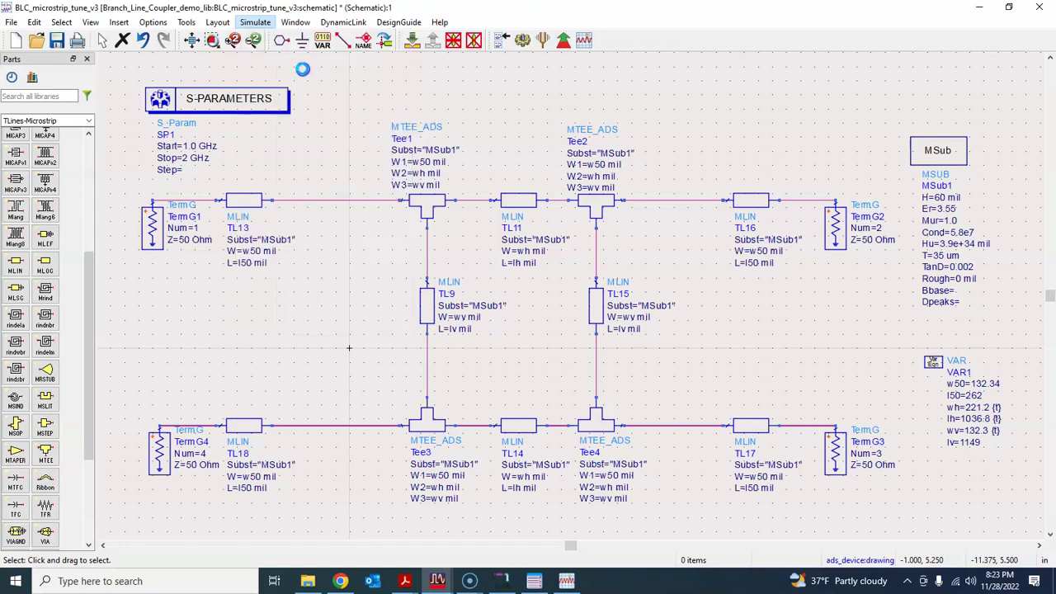
left_click(302, 67)
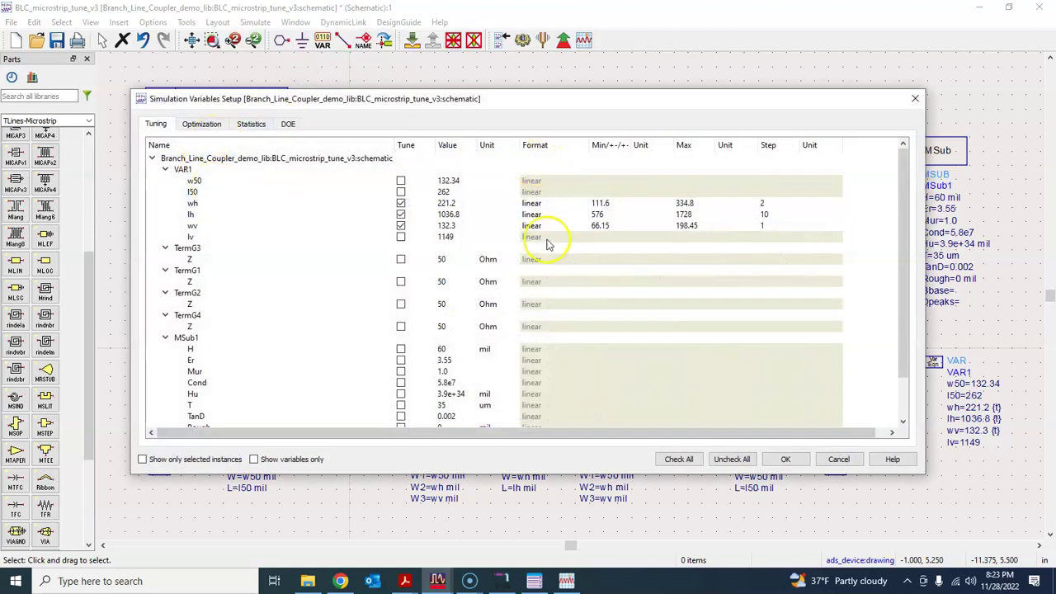
left_click(400, 203)
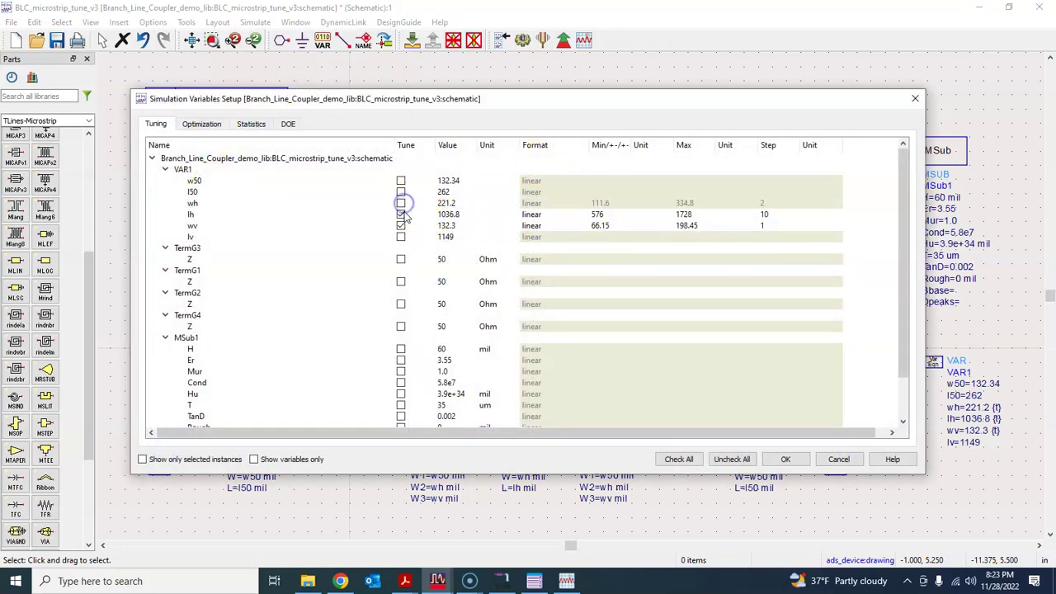
left_click(400, 214)
left_click(400, 225)
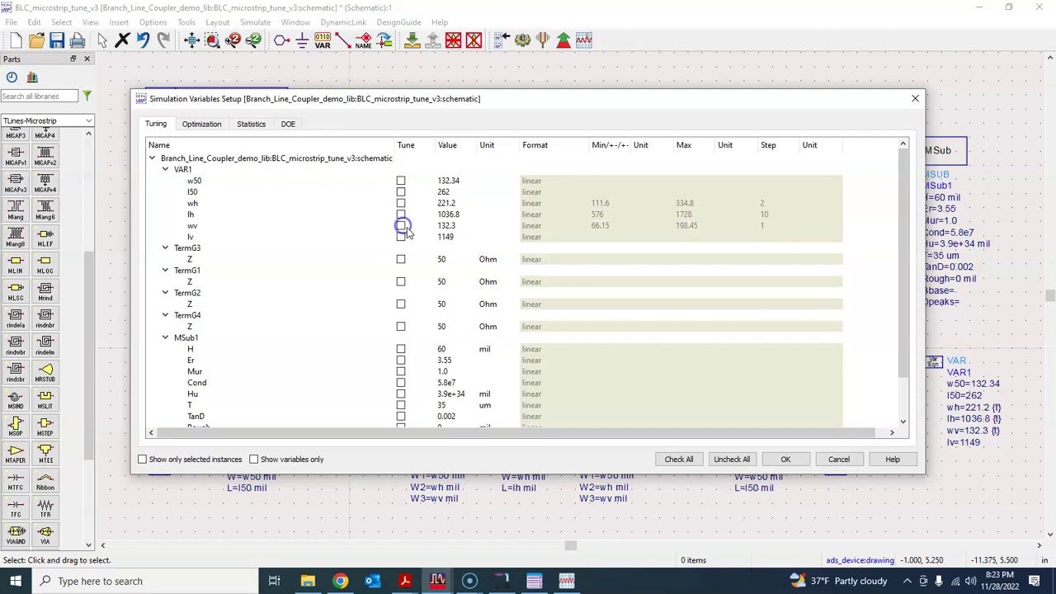
left_click(786, 460)
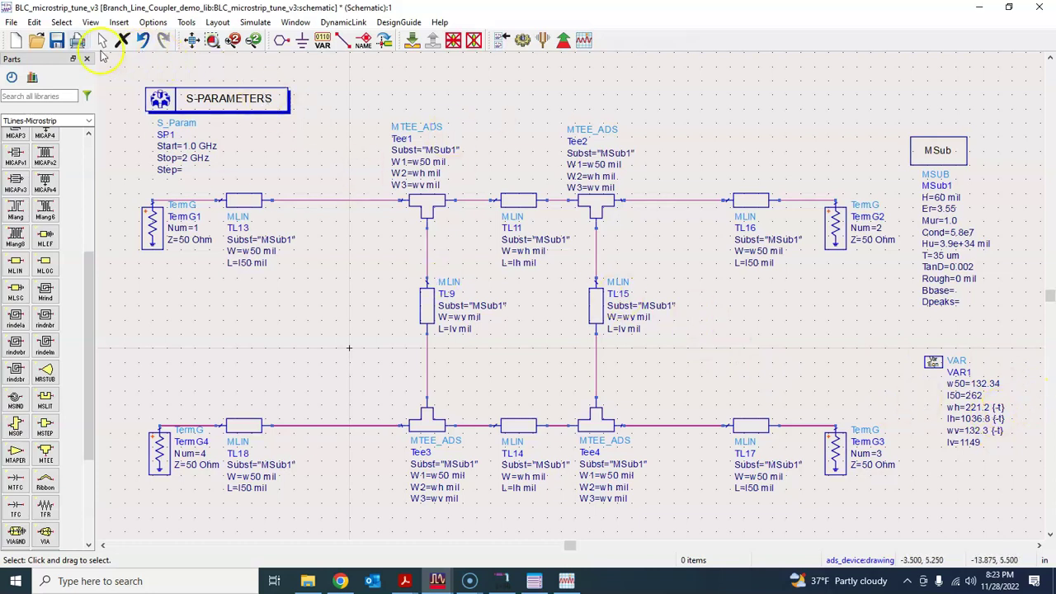
left_click(58, 42)
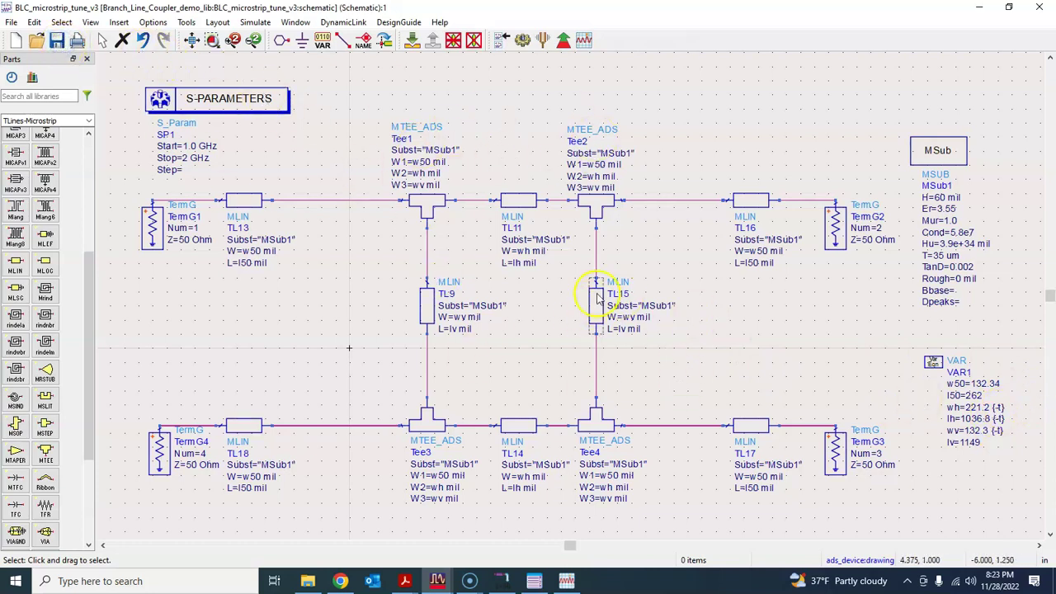